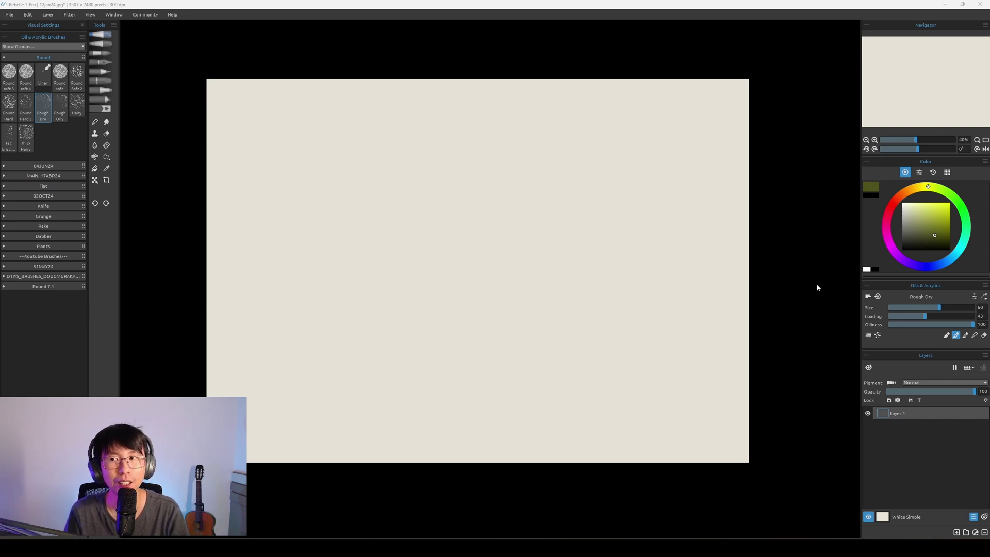
# Step: Pick a dark brown and paint a diagonal branch stem across the canvas with the Rough Dry brush at size 50
pyautogui.click(938, 241)
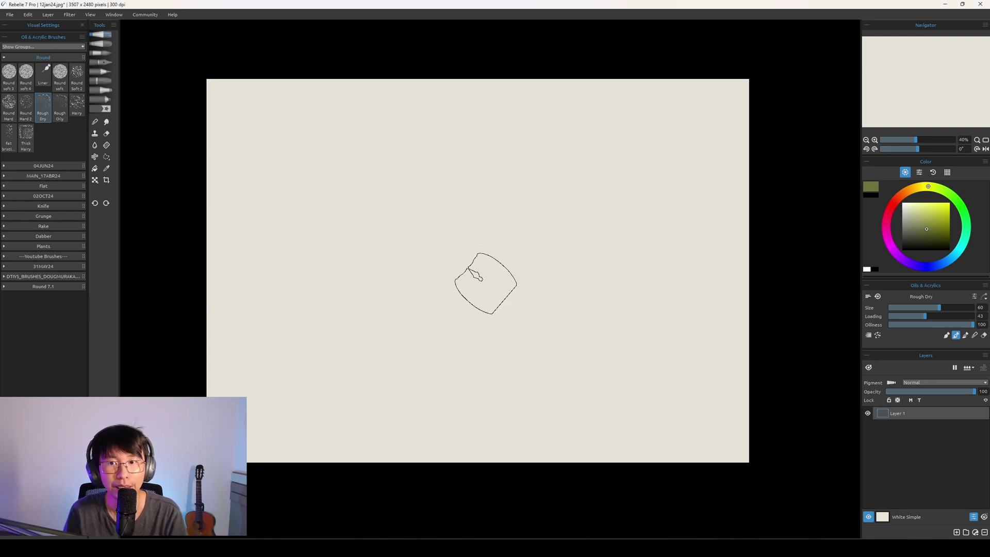
pyautogui.click(919, 196)
pyautogui.click(908, 198)
pyautogui.click(930, 214)
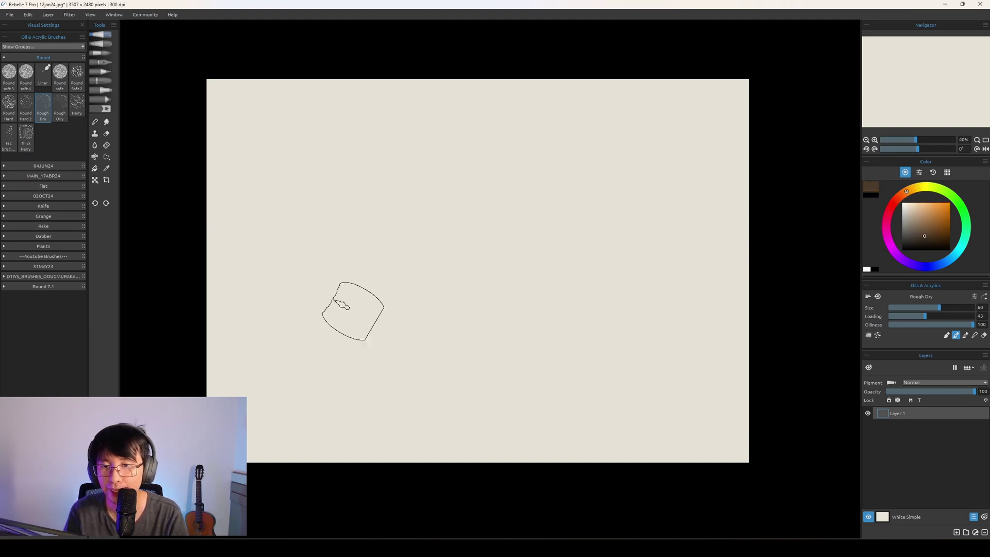
pyautogui.press('[')
pyautogui.moveTo(306, 370); pyautogui.dragTo(428, 294)
pyautogui.moveTo(344, 337); pyautogui.dragTo(508, 232)
pyautogui.moveTo(443, 271); pyautogui.dragTo(598, 166)
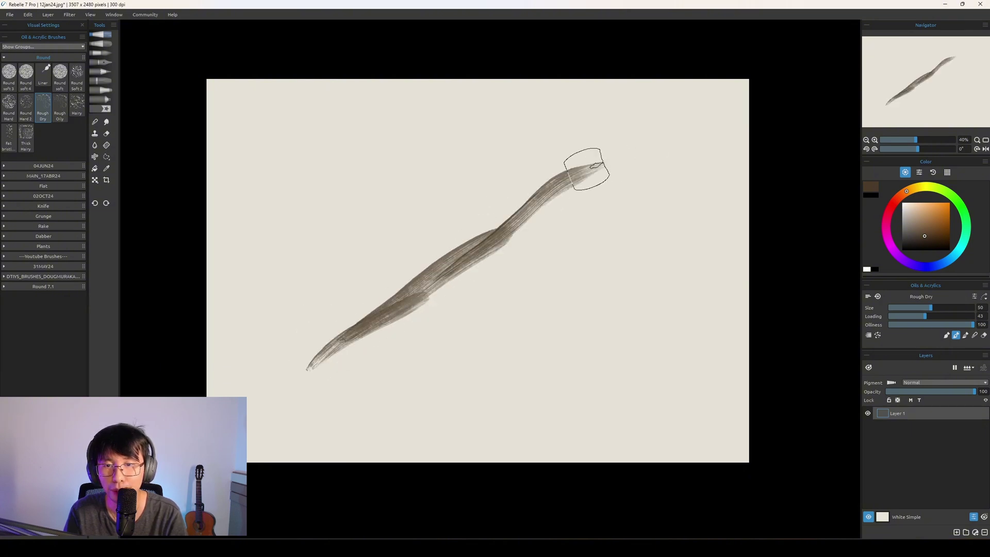
# Step: Extend the branch with forked, tapering twigs toward the canvas's upper right, varying the brush size, and darken the stem at the fork
pyautogui.moveTo(521, 219); pyautogui.dragTo(627, 143)
pyautogui.press('[')
pyautogui.press('[')
pyautogui.moveTo(562, 180)
pyautogui.mouseDown()
pyautogui.moveTo(669, 97)
pyautogui.moveTo(477, 236)
pyautogui.moveTo(510, 239)
pyautogui.moveTo(663, 159)
pyautogui.moveTo(645, 175)
pyautogui.moveTo(514, 221)
pyautogui.moveTo(678, 165)
pyautogui.moveTo(477, 254)
pyautogui.moveTo(532, 221)
pyautogui.moveTo(293, 382)
pyautogui.moveTo(417, 293)
pyautogui.moveTo(339, 362)
pyautogui.moveTo(456, 271)
pyautogui.moveTo(414, 298)
pyautogui.moveTo(499, 222)
pyautogui.moveTo(593, 166)
pyautogui.mouseUp()
pyautogui.press(']')
pyautogui.press('[')
pyautogui.press(']')
pyautogui.press(']')
pyautogui.press(']')
pyautogui.moveTo(526, 217); pyautogui.dragTo(645, 128)
pyautogui.press('[')
pyautogui.press('[')
pyautogui.moveTo(536, 221)
pyautogui.mouseDown()
pyautogui.moveTo(663, 159)
pyautogui.moveTo(508, 239)
pyautogui.mouseUp()
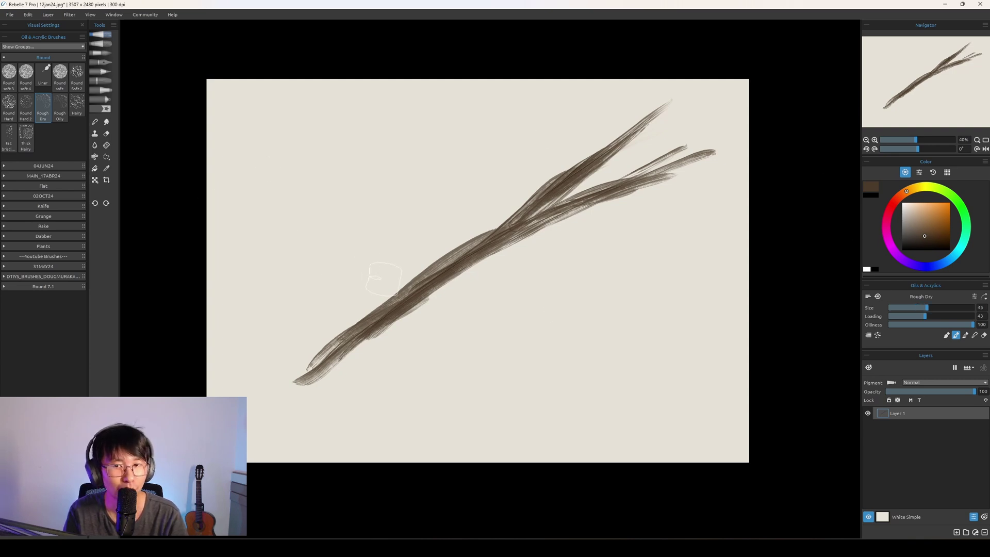
# Step: Try painting light orange-brown highlights along the stem's upper edge with pigment mixing on and the brush at size 30
pyautogui.press('[')
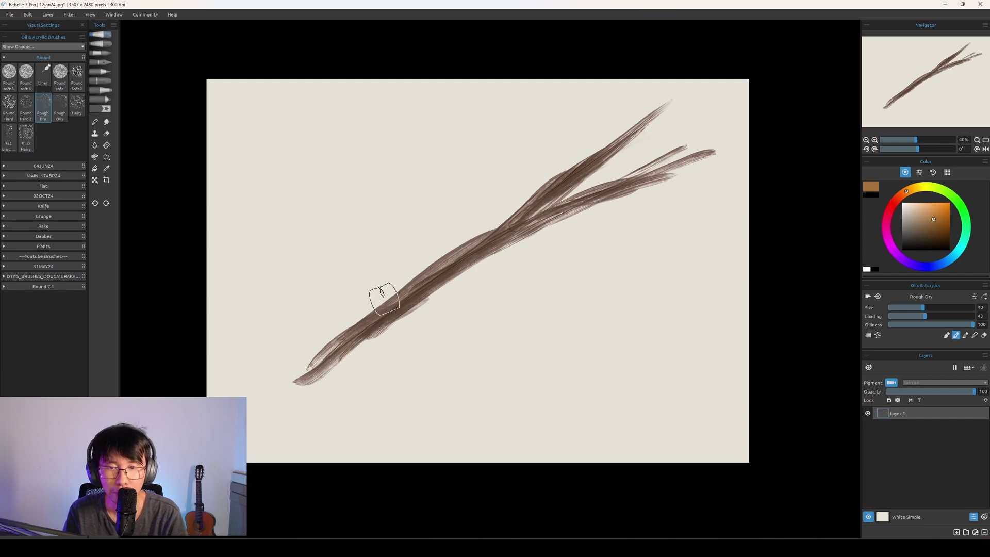
pyautogui.moveTo(384, 301)
pyautogui.mouseDown()
pyautogui.moveTo(403, 288)
pyautogui.moveTo(347, 332)
pyautogui.moveTo(504, 231)
pyautogui.moveTo(392, 299)
pyautogui.moveTo(420, 283)
pyautogui.mouseUp()
pyautogui.hotkey('ctrl', 'z')
pyautogui.press('[')
pyautogui.hotkey('ctrl', 'z')
pyautogui.press('[')
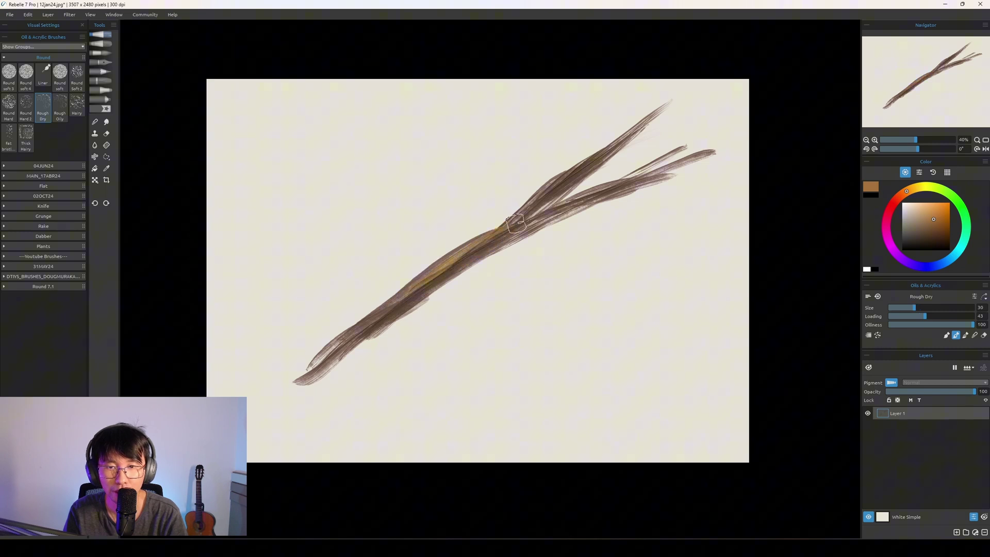
pyautogui.moveTo(510, 225)
pyautogui.mouseDown()
pyautogui.moveTo(393, 297)
pyautogui.moveTo(514, 204)
pyautogui.mouseUp()
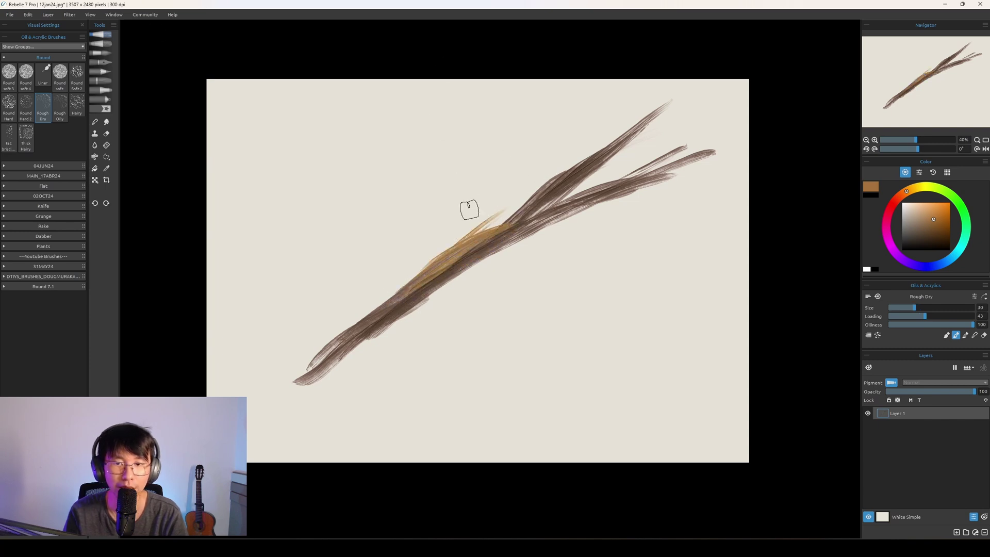
# Step: Try erasing the orange paint outside the stem's upper edge with the Square Medium eraser, and undo the highlight strokes
pyautogui.press('e')
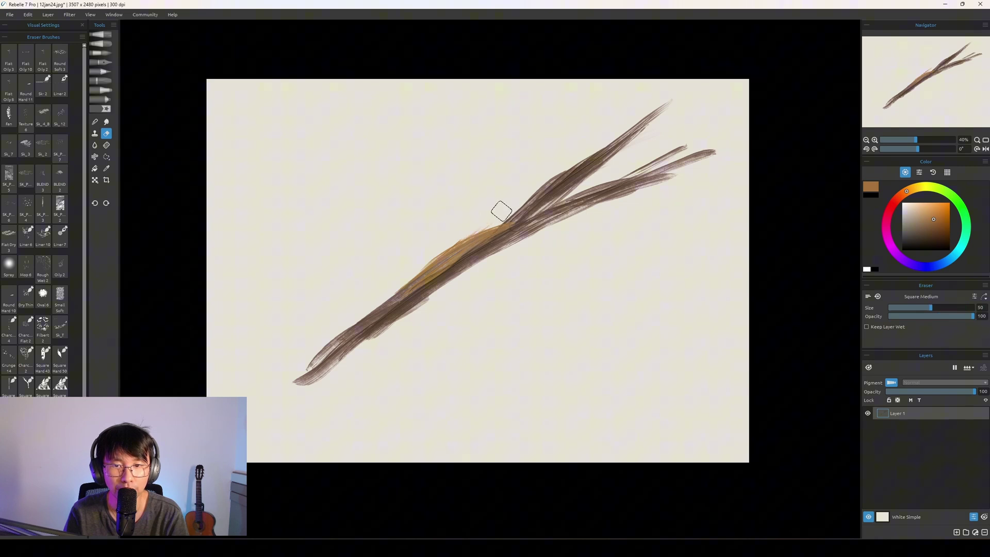
pyautogui.moveTo(479, 223); pyautogui.dragTo(391, 271)
pyautogui.moveTo(475, 236)
pyautogui.mouseDown()
pyautogui.moveTo(335, 344)
pyautogui.moveTo(501, 206)
pyautogui.mouseUp()
pyautogui.hotkey('ctrl', 'z')
pyautogui.hotkey('ctrl', 'z')
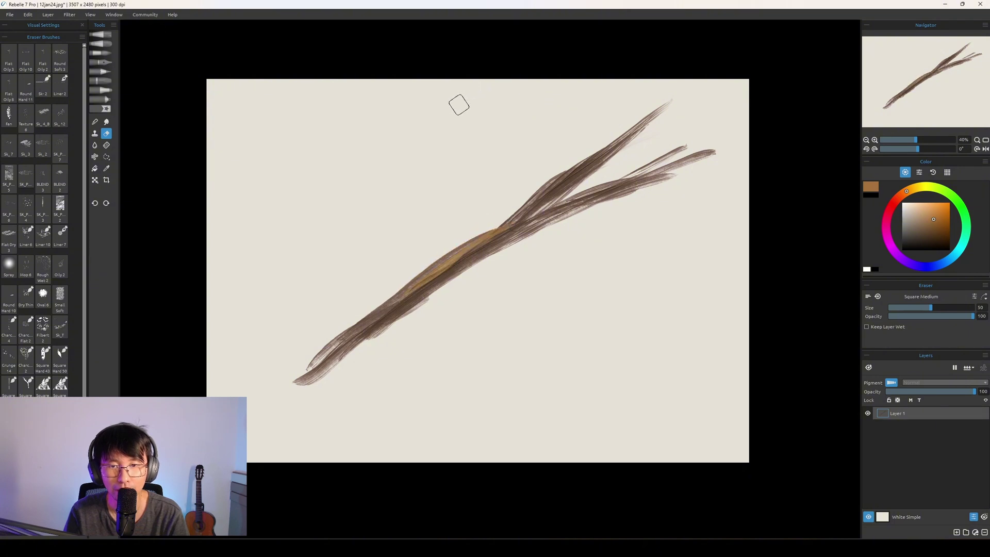
pyautogui.hotkey('ctrl', 'z')
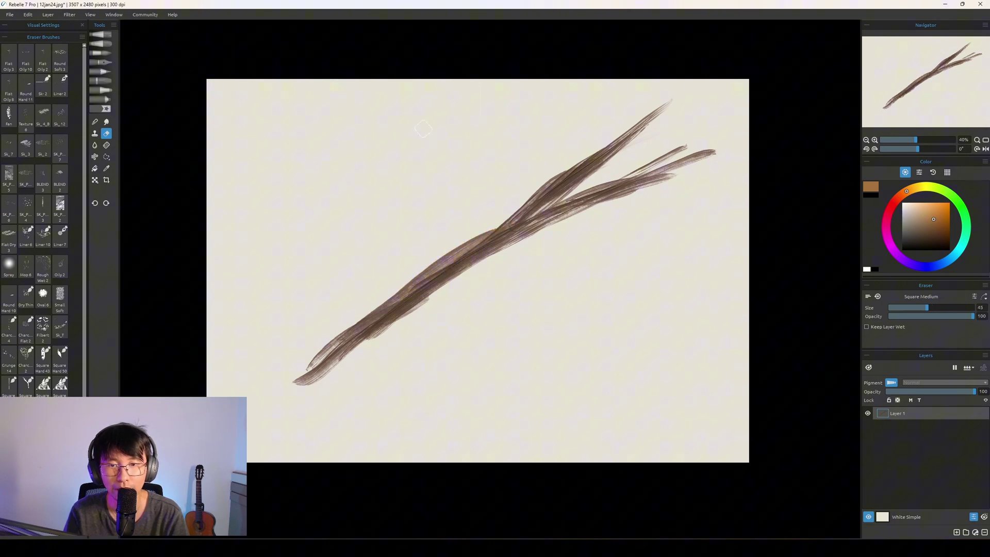
# Step: Try recolouring the branch in brighter orange with the layer's transparency locked, using brush sizes 70 and 45, and undo it
pyautogui.press('b')
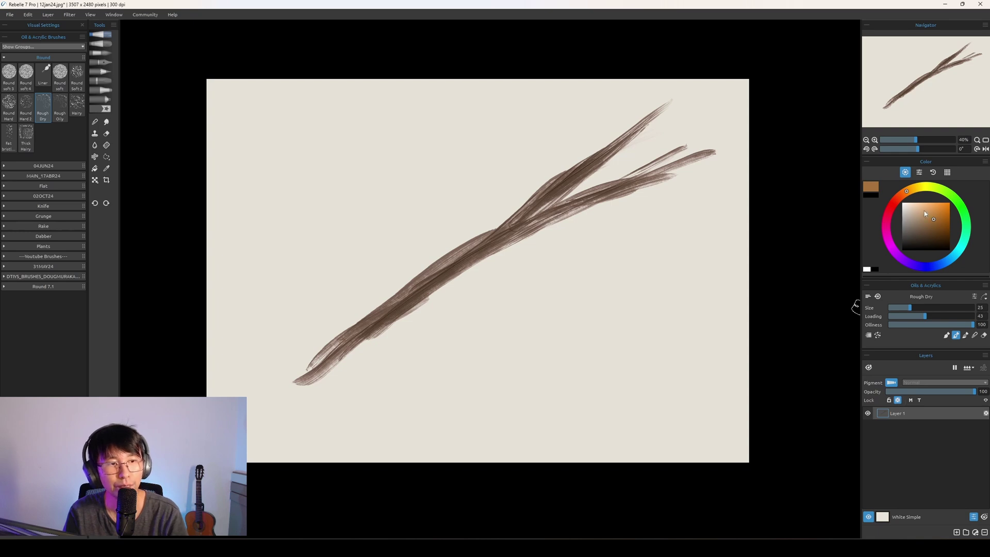
pyautogui.click(937, 213)
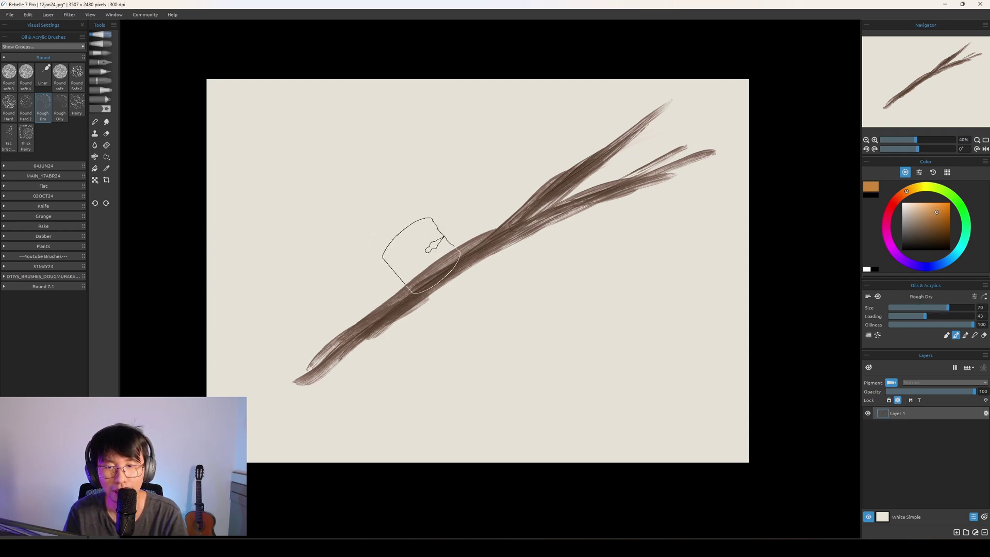
pyautogui.moveTo(407, 263)
pyautogui.mouseDown()
pyautogui.moveTo(428, 274)
pyautogui.moveTo(464, 265)
pyautogui.moveTo(376, 309)
pyautogui.moveTo(347, 358)
pyautogui.moveTo(303, 387)
pyautogui.moveTo(660, 110)
pyautogui.mouseUp()
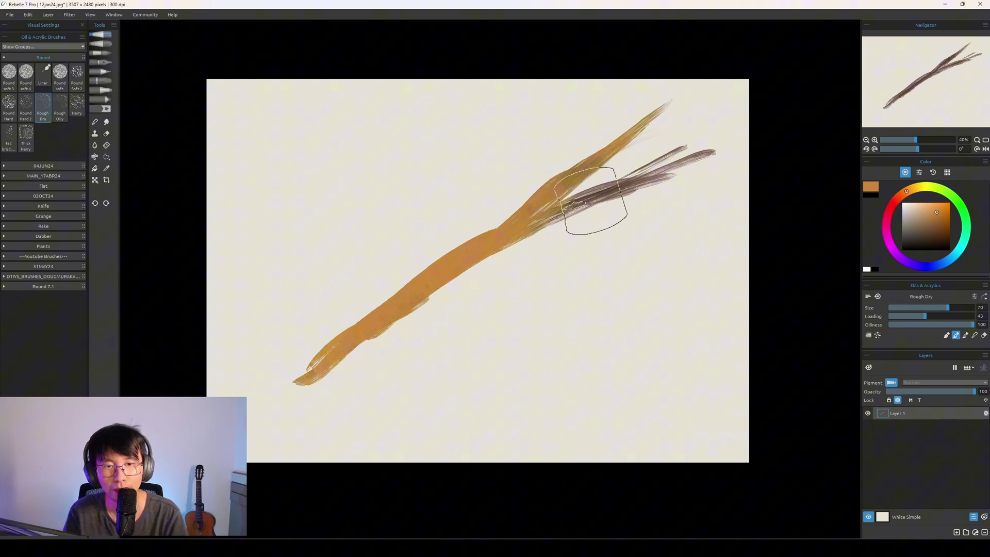
pyautogui.press('[')
pyautogui.press('[')
pyautogui.press('[')
pyautogui.press('[')
pyautogui.press('[')
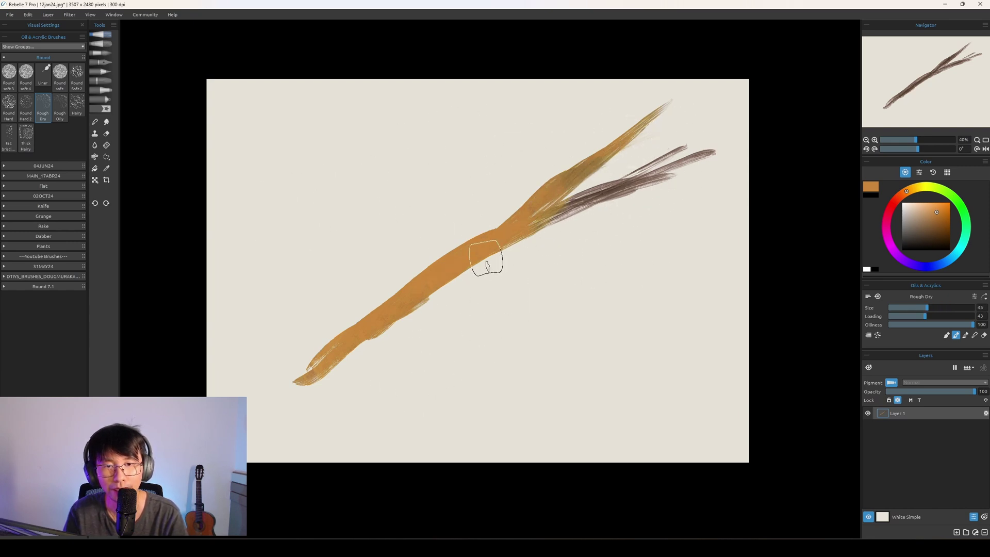
pyautogui.moveTo(541, 216); pyautogui.dragTo(667, 173)
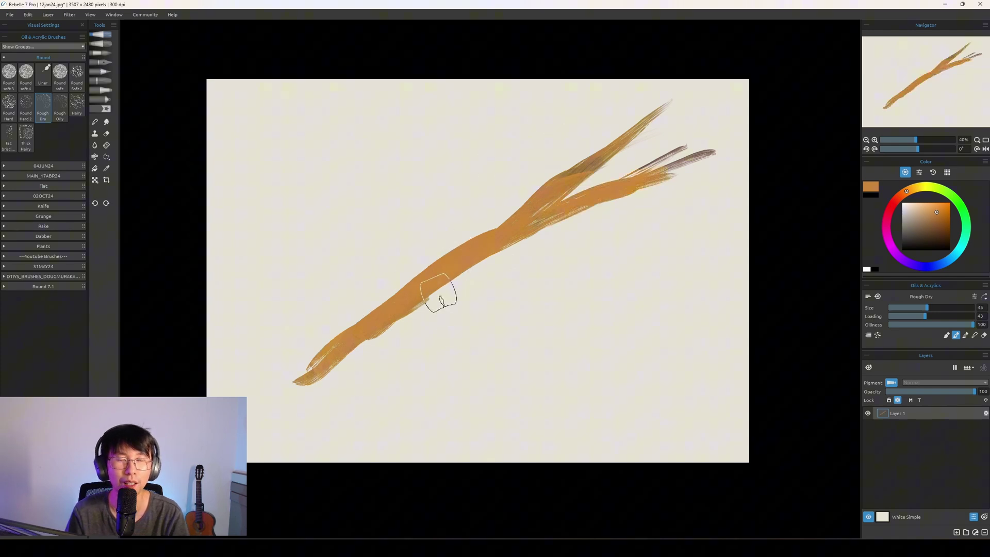
pyautogui.hotkey('ctrl', 'z')
pyautogui.hotkey('ctrl', 'z')
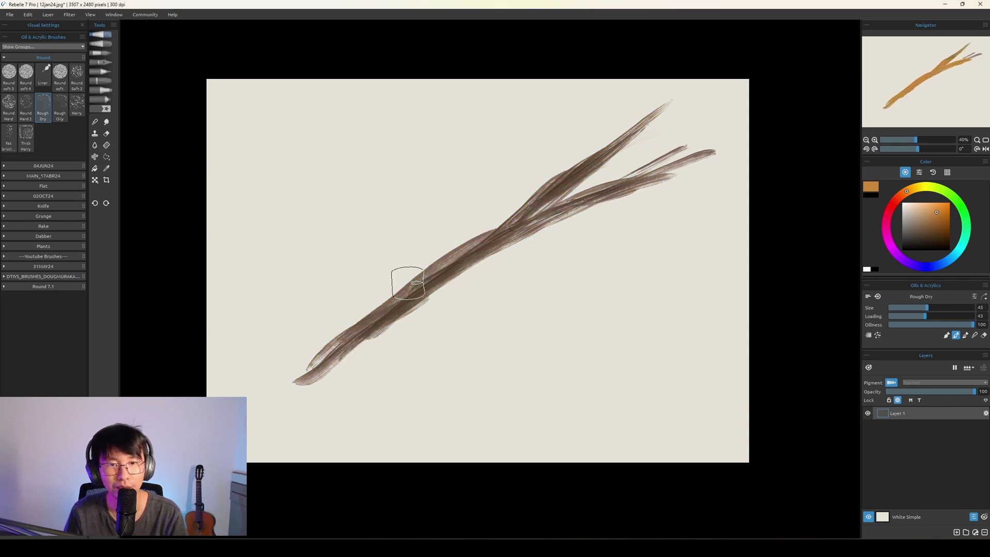
# Step: Add a new layer above Layer 1 and turn it into a clipping mask
pyautogui.click(898, 307)
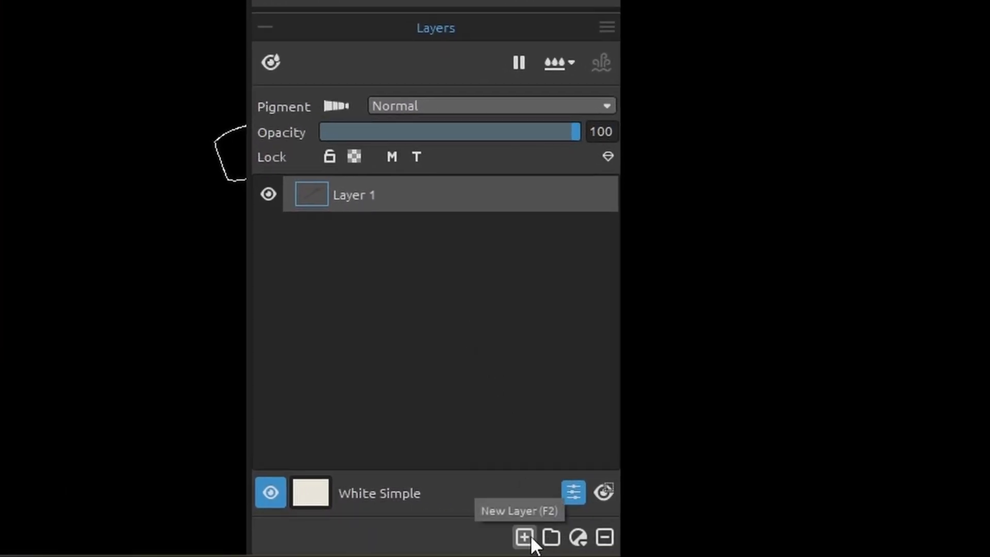
pyautogui.click(531, 537)
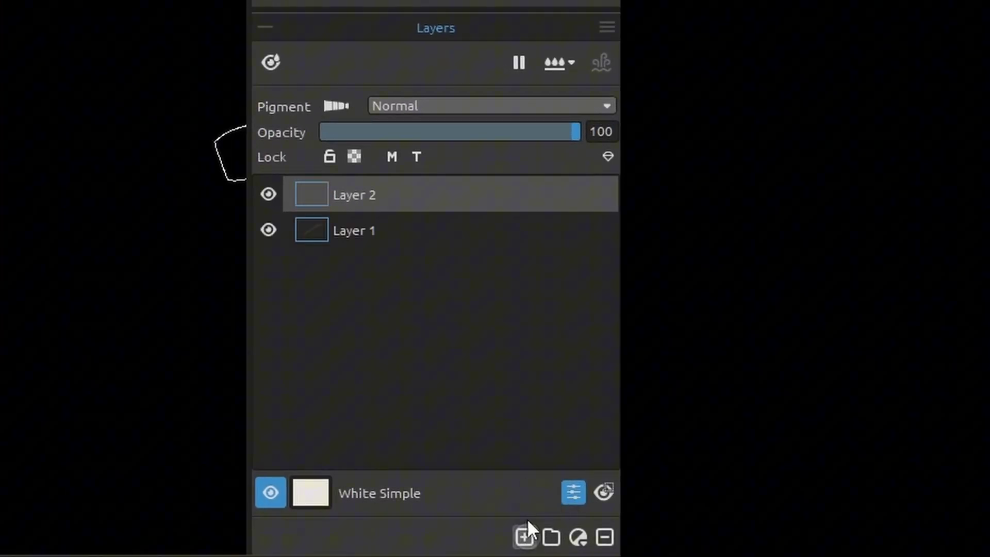
pyautogui.rightClick(427, 199)
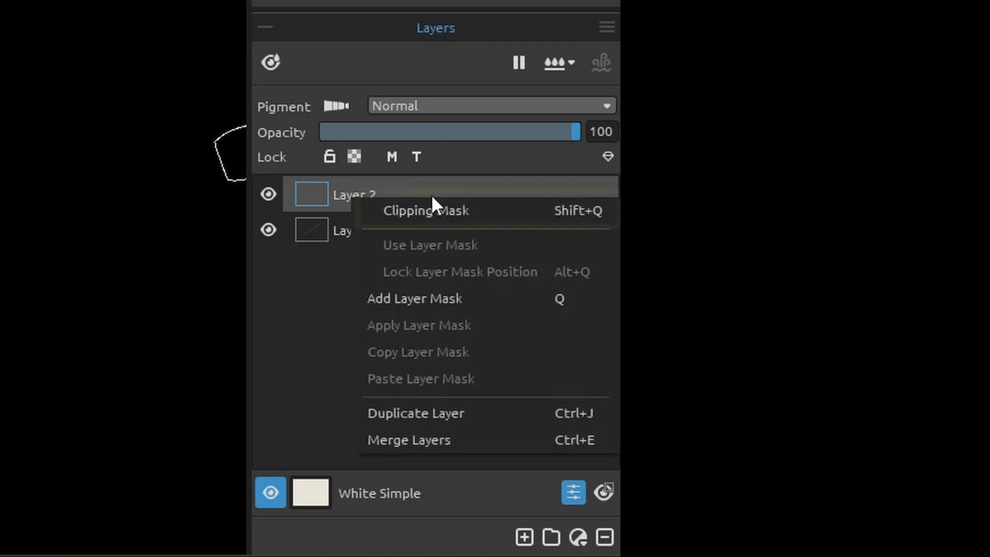
pyautogui.click(479, 206)
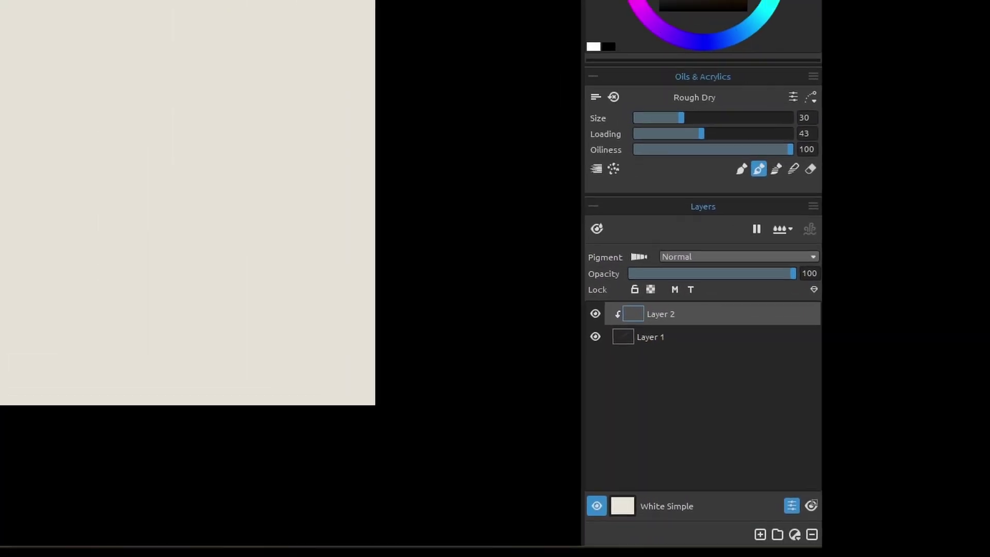
# Step: Paint orange over the whole branch on the clipped layer with the brush at size 80, using a smaller brush for its lower end
pyautogui.press(']')
pyautogui.press(']')
pyautogui.press(']')
pyautogui.press(']')
pyautogui.press(']')
pyautogui.press(']')
pyautogui.press(']')
pyautogui.press('[')
pyautogui.press('[')
pyautogui.press('[')
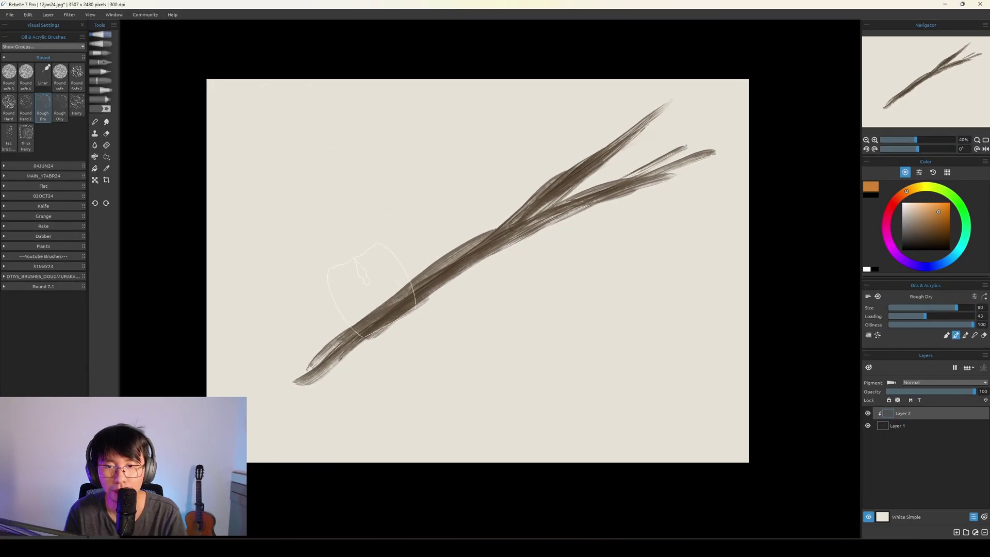
pyautogui.moveTo(365, 273)
pyautogui.mouseDown()
pyautogui.moveTo(375, 278)
pyautogui.moveTo(469, 223)
pyautogui.moveTo(467, 242)
pyautogui.moveTo(550, 177)
pyautogui.moveTo(488, 223)
pyautogui.moveTo(712, 150)
pyautogui.mouseUp()
pyautogui.press('[')
pyautogui.press('[')
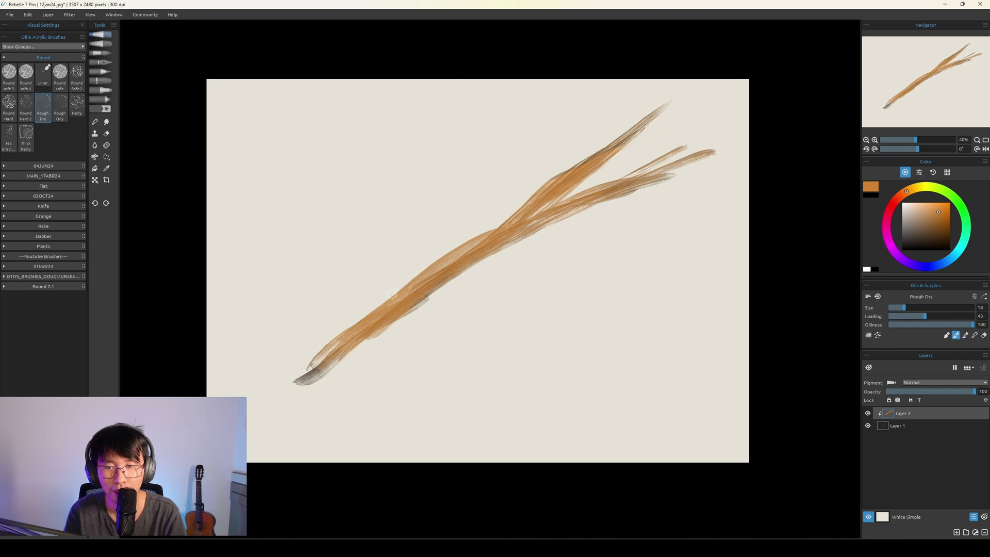
pyautogui.moveTo(334, 342); pyautogui.dragTo(301, 379)
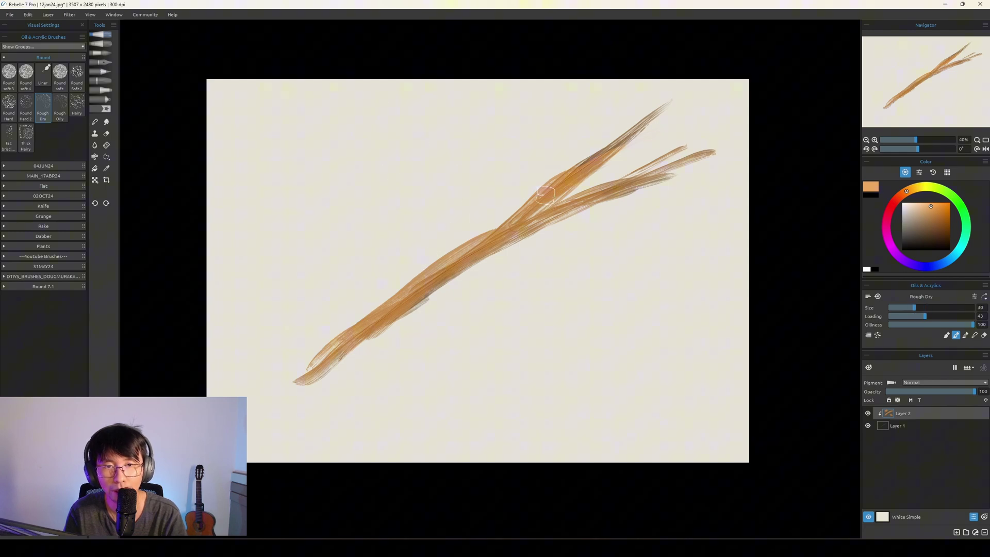
# Step: Paint light orange highlights on the branch's upper edges and blue shading along its lower edges on the clipped layer
pyautogui.moveTo(555, 179)
pyautogui.mouseDown()
pyautogui.moveTo(538, 195)
pyautogui.moveTo(649, 108)
pyautogui.moveTo(512, 218)
pyautogui.mouseUp()
pyautogui.moveTo(440, 264)
pyautogui.mouseDown()
pyautogui.moveTo(382, 298)
pyautogui.moveTo(495, 231)
pyautogui.mouseUp()
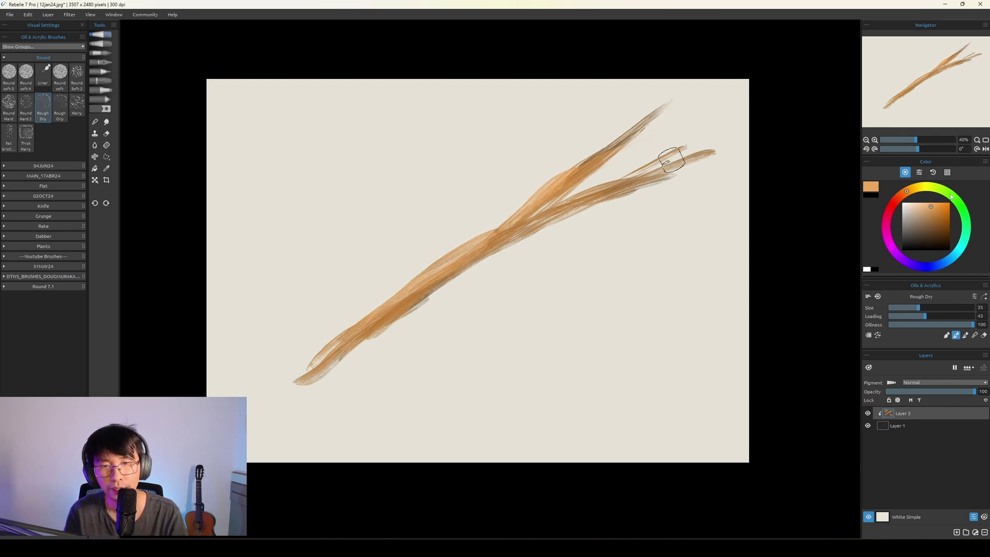
pyautogui.click(917, 189)
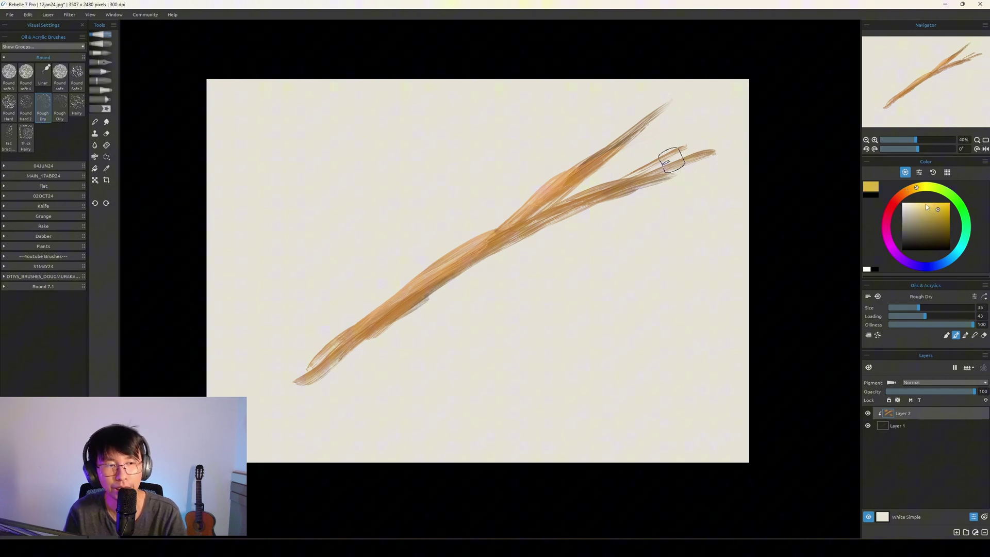
pyautogui.click(941, 263)
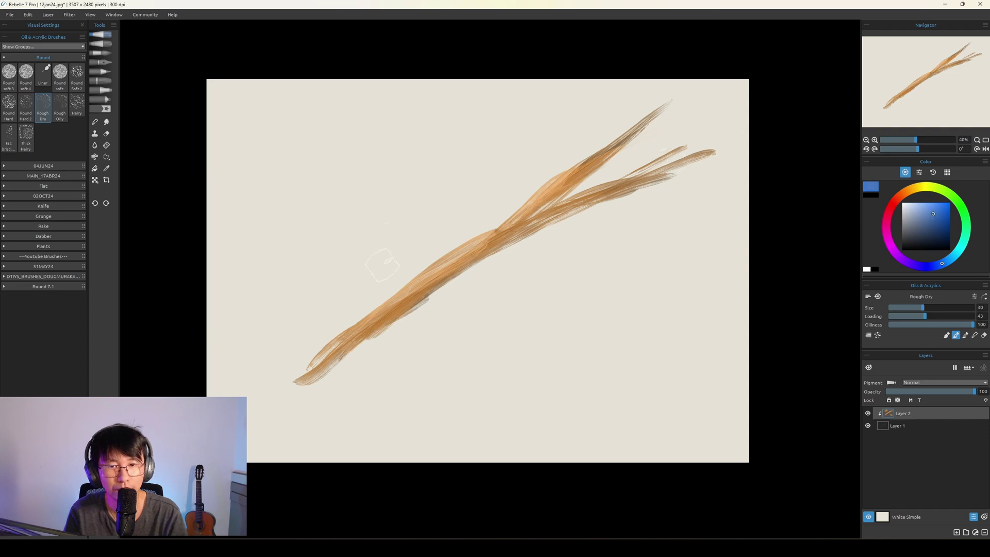
pyautogui.moveTo(411, 315)
pyautogui.mouseDown()
pyautogui.moveTo(387, 342)
pyautogui.moveTo(449, 283)
pyautogui.moveTo(438, 298)
pyautogui.moveTo(643, 187)
pyautogui.moveTo(418, 294)
pyautogui.moveTo(478, 258)
pyautogui.moveTo(367, 328)
pyautogui.mouseUp()
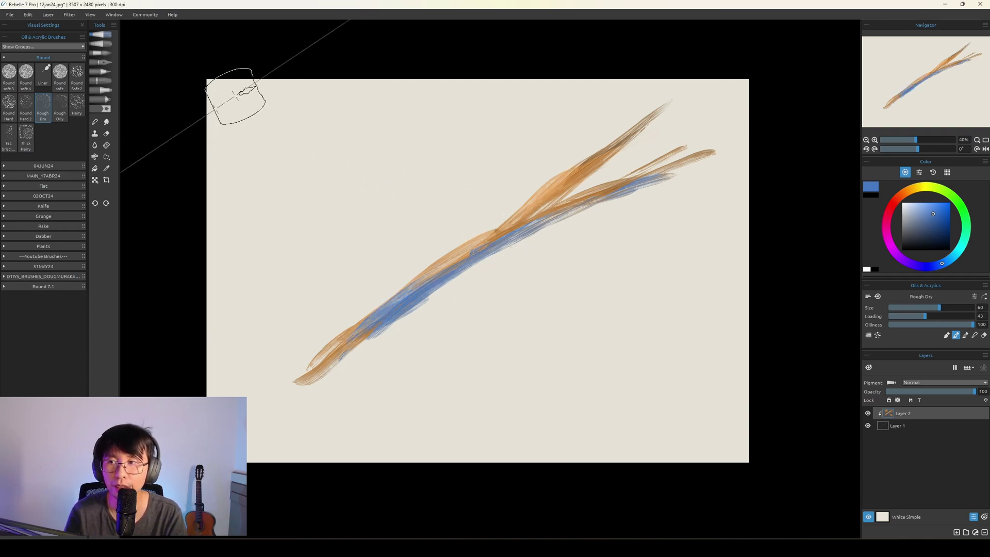
# Step: Partially erase the orange and blue paint along the branch with the Rough Dry eraser at opacity 44
pyautogui.press('e')
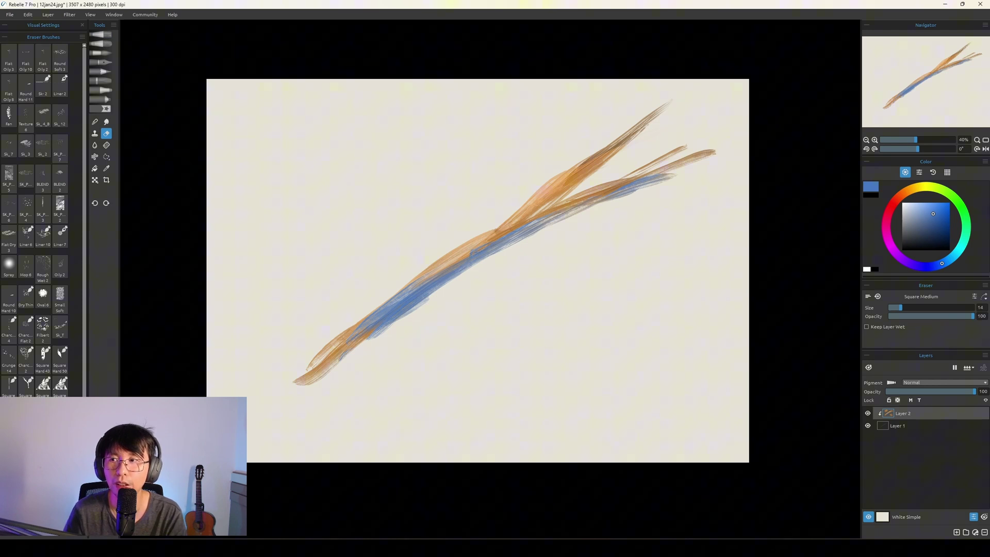
pyautogui.hotkey('shift', 'e')
pyautogui.press(']')
pyautogui.moveTo(408, 287)
pyautogui.mouseDown()
pyautogui.moveTo(471, 245)
pyautogui.moveTo(378, 319)
pyautogui.moveTo(504, 229)
pyautogui.moveTo(337, 354)
pyautogui.moveTo(581, 166)
pyautogui.mouseUp()
pyautogui.press('[')
pyautogui.press('[')
pyautogui.press('[')
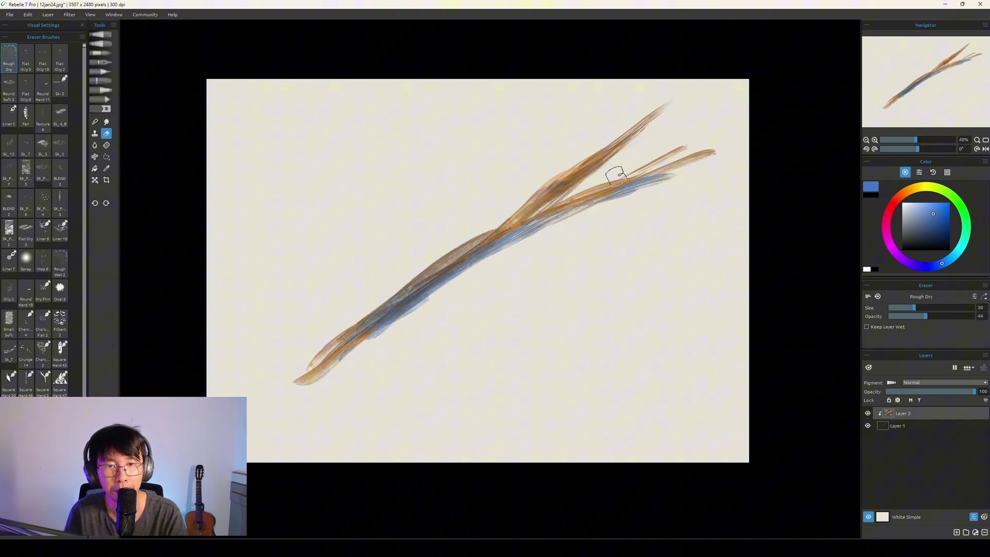
pyautogui.press(']')
pyautogui.press(']')
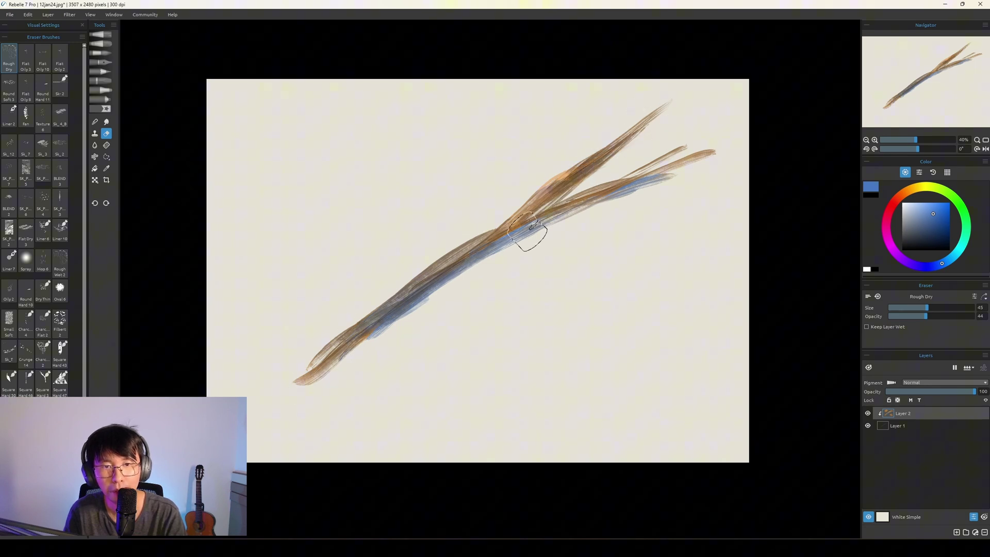
pyautogui.press('[')
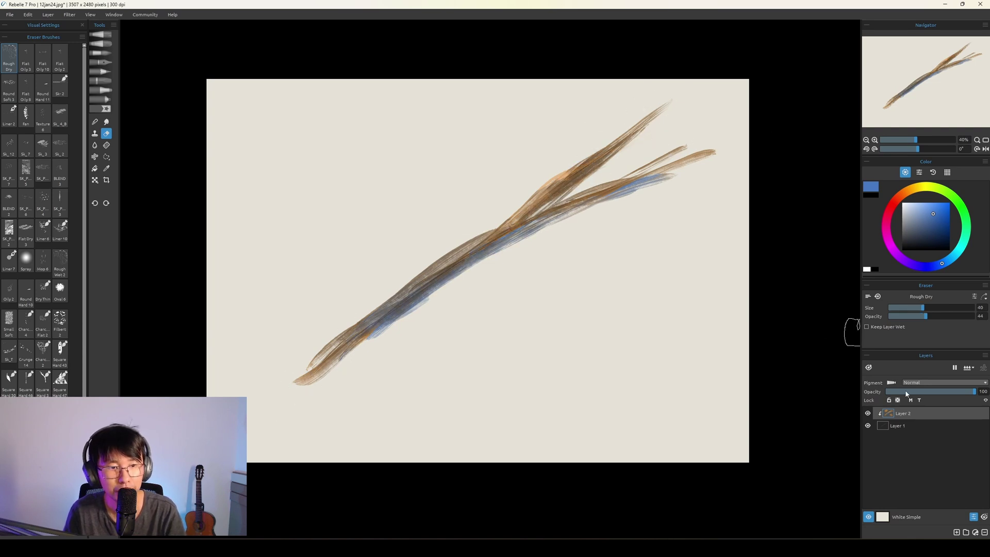
# Step: Return to the paint brush and set Layer 2's blending mode to Overlay
pyautogui.press('b')
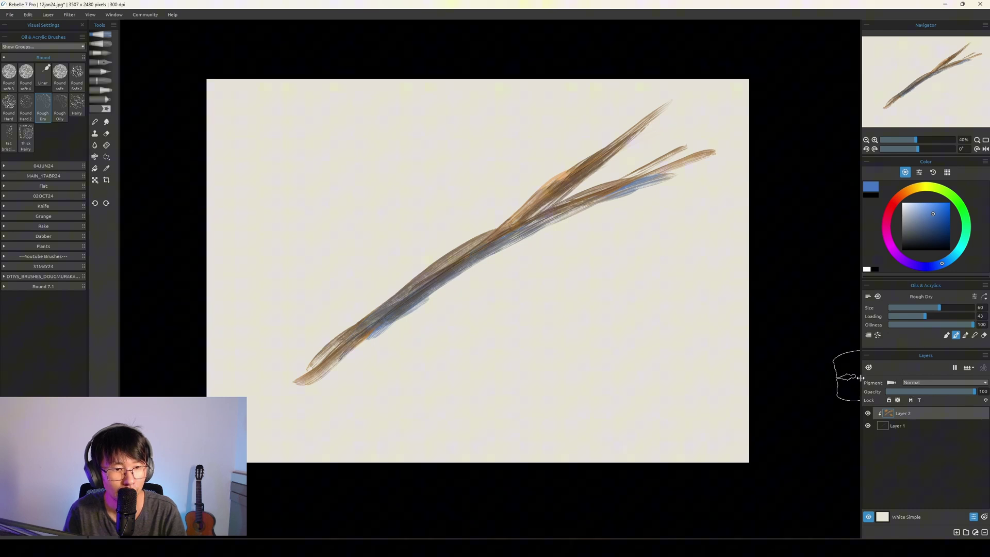
pyautogui.click(934, 383)
pyautogui.click(923, 448)
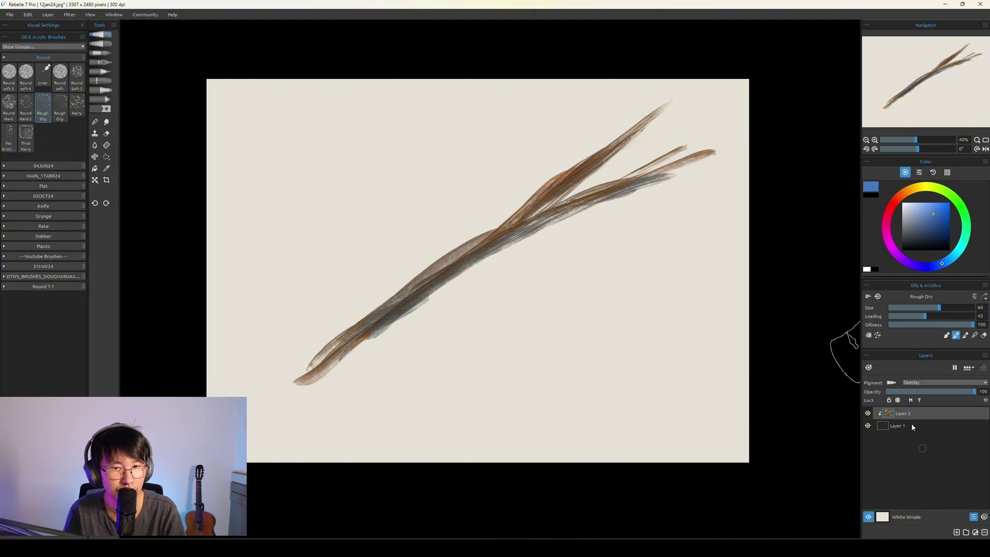
# Step: Pick a very dark blue and paint shading over the stem's lower middle with the brush at size 90
pyautogui.click(932, 243)
pyautogui.press(']')
pyautogui.press(']')
pyautogui.press(']')
pyautogui.press(']')
pyautogui.moveTo(403, 278)
pyautogui.mouseDown()
pyautogui.moveTo(407, 287)
pyautogui.moveTo(688, 230)
pyautogui.mouseUp()
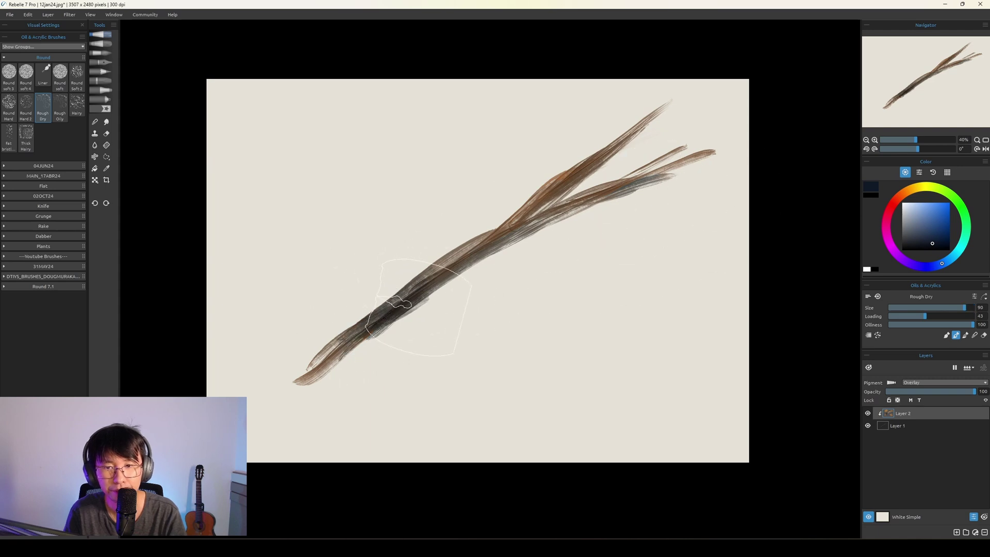
# Step: Extend the dark shading along the branch's underside and lower twig with the brush at size 50
pyautogui.press('[')
pyautogui.press('[')
pyautogui.press('[')
pyautogui.press('[')
pyautogui.press('[')
pyautogui.moveTo(329, 378)
pyautogui.mouseDown()
pyautogui.moveTo(550, 235)
pyautogui.moveTo(463, 283)
pyautogui.moveTo(492, 255)
pyautogui.moveTo(715, 151)
pyautogui.moveTo(427, 303)
pyautogui.moveTo(674, 144)
pyautogui.mouseUp()
# Step: Add a new clipping mask layer above Layer 2 and pick a medium pink as the paint colour
pyautogui.moveTo(936, 190); pyautogui.dragTo(925, 187)
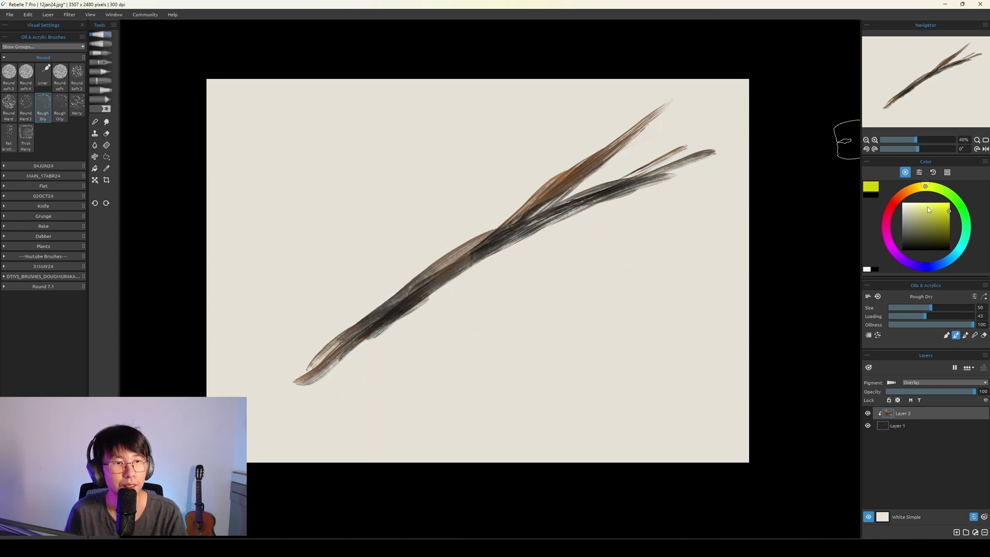
pyautogui.click(916, 214)
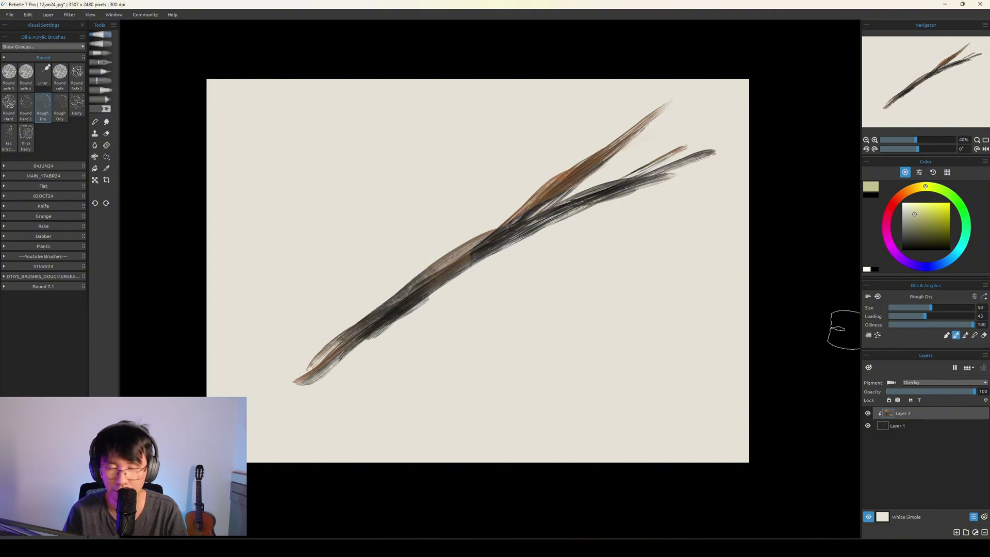
pyautogui.hotkey('ctrl', 'shift', 'n')
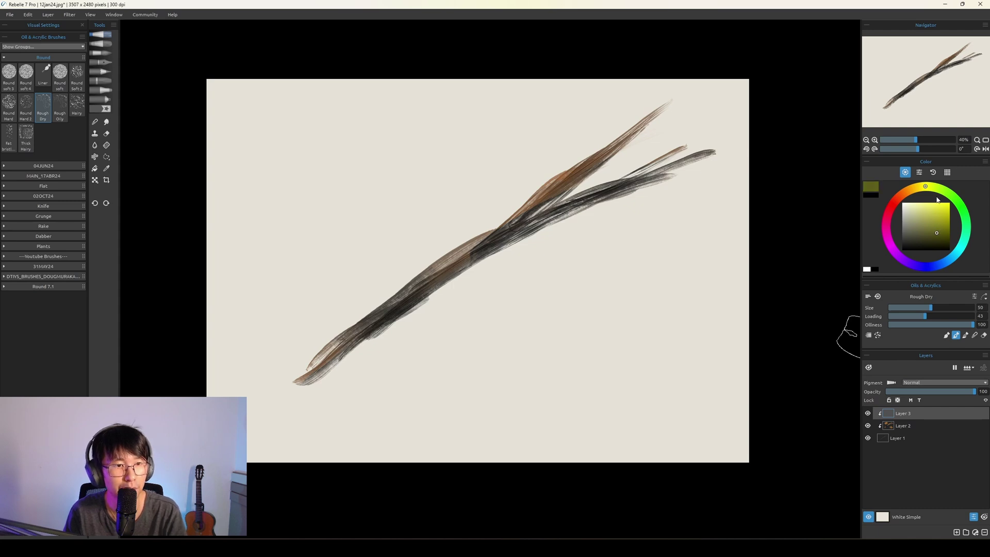
pyautogui.moveTo(937, 200); pyautogui.dragTo(944, 212)
pyautogui.click(885, 229)
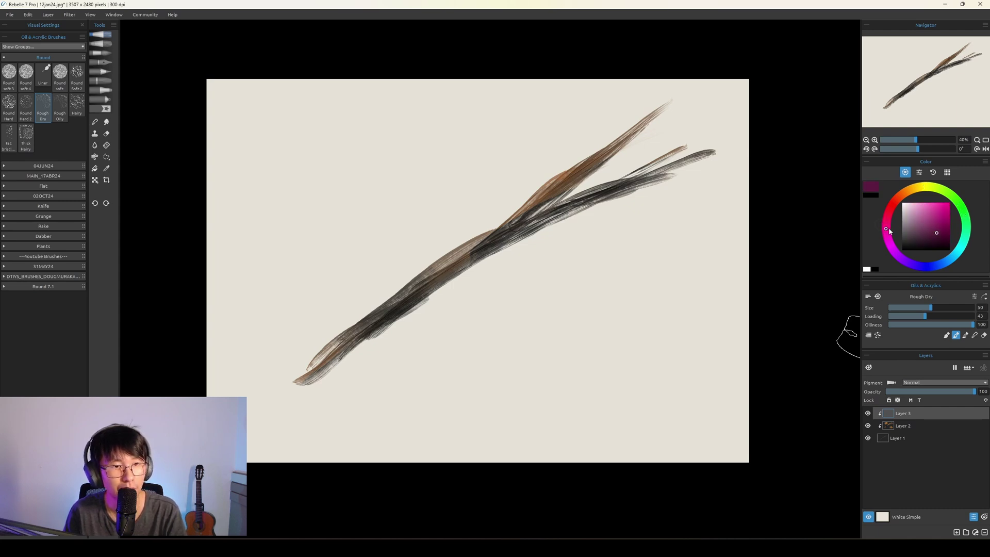
pyautogui.click(931, 211)
# Step: Paint pink over the stem and along both upper twigs on Layer 3, reducing the brush size between strokes
pyautogui.press(']')
pyautogui.press(']')
pyautogui.press(']')
pyautogui.press(']')
pyautogui.press(']')
pyautogui.moveTo(395, 291)
pyautogui.mouseDown()
pyautogui.moveTo(518, 207)
pyautogui.moveTo(386, 303)
pyautogui.moveTo(577, 155)
pyautogui.mouseUp()
pyautogui.press('[')
pyautogui.press('[')
pyautogui.moveTo(499, 201); pyautogui.dragTo(646, 121)
pyautogui.press('[')
pyautogui.press('[')
pyautogui.moveTo(335, 347)
pyautogui.mouseDown()
pyautogui.moveTo(381, 306)
pyautogui.moveTo(683, 147)
pyautogui.mouseUp()
# Step: Pick a dark magenta and paint shading along the branch's underside on Layer 3, ending with the brush at size 45
pyautogui.moveTo(843, 98); pyautogui.dragTo(846, 97)
pyautogui.click(942, 234)
pyautogui.press(']')
pyautogui.moveTo(509, 243)
pyautogui.mouseDown()
pyautogui.moveTo(397, 331)
pyautogui.moveTo(516, 243)
pyautogui.mouseUp()
pyautogui.press('[')
pyautogui.press('[')
pyautogui.press('[')
pyautogui.press('[')
pyautogui.press('[')
pyautogui.moveTo(929, 244); pyautogui.dragTo(927, 242)
pyautogui.press(']')
pyautogui.press(']')
pyautogui.press(']')
pyautogui.press(']')
pyautogui.press(']')
pyautogui.press(']')
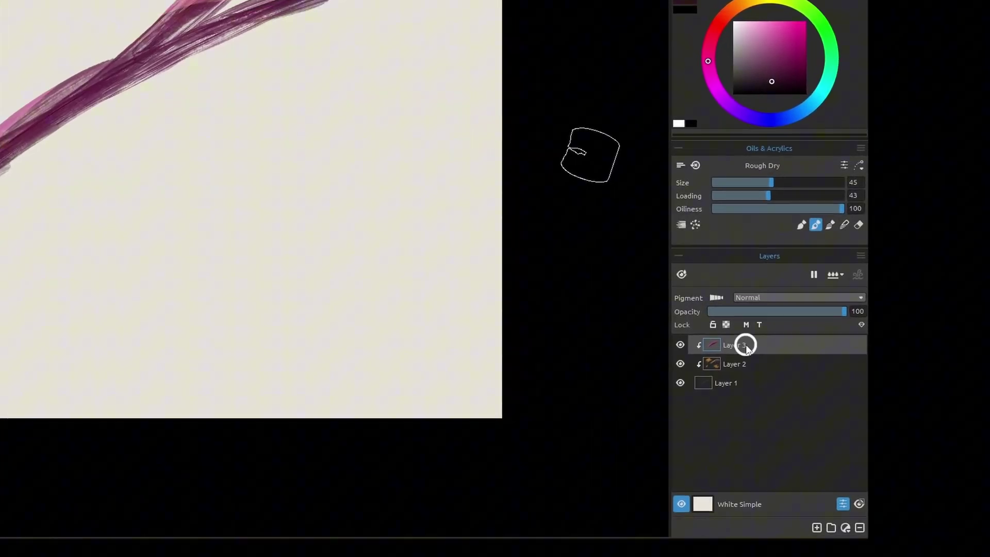
# Step: Add a layer mask to Layer 3 and paint dark strokes on it to partly hide the pink along the branch
pyautogui.rightClick(798, 366)
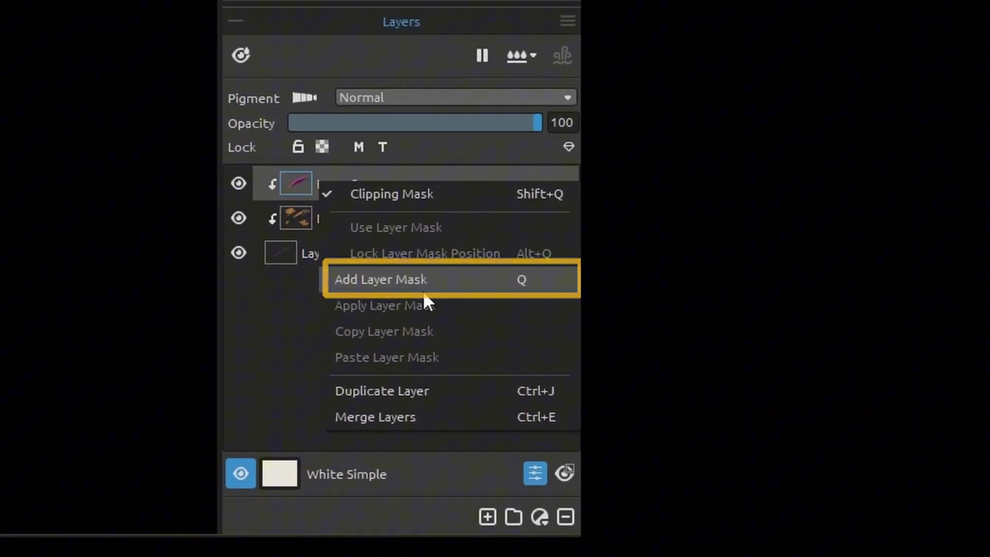
pyautogui.click(406, 288)
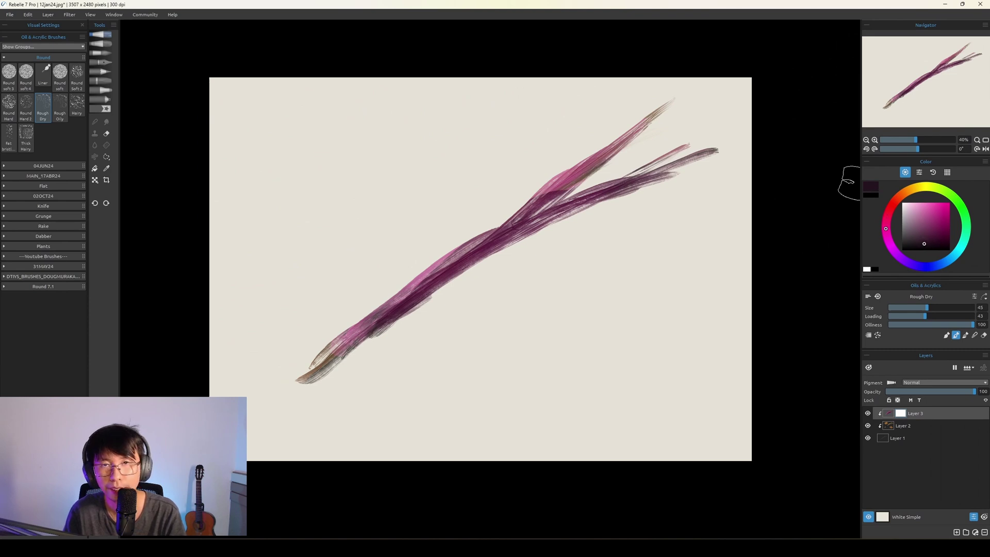
pyautogui.press(']')
pyautogui.moveTo(556, 186); pyautogui.dragTo(516, 224)
pyautogui.press(']')
pyautogui.press(']')
pyautogui.press('[')
pyautogui.press('[')
pyautogui.press('[')
pyautogui.press('[')
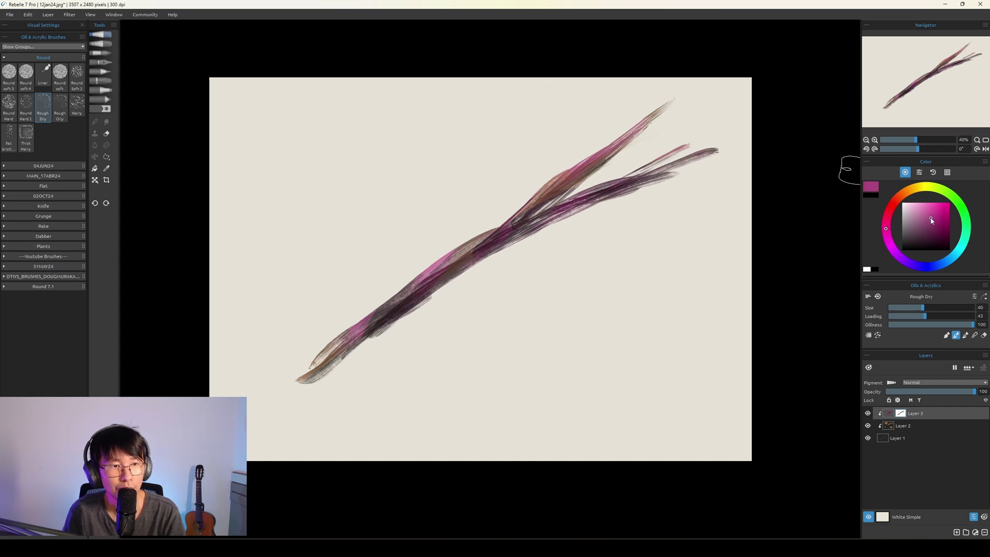
# Step: Refine Layer 3's mask over the branch with a near-black colour and the brush at size 40
pyautogui.press('[')
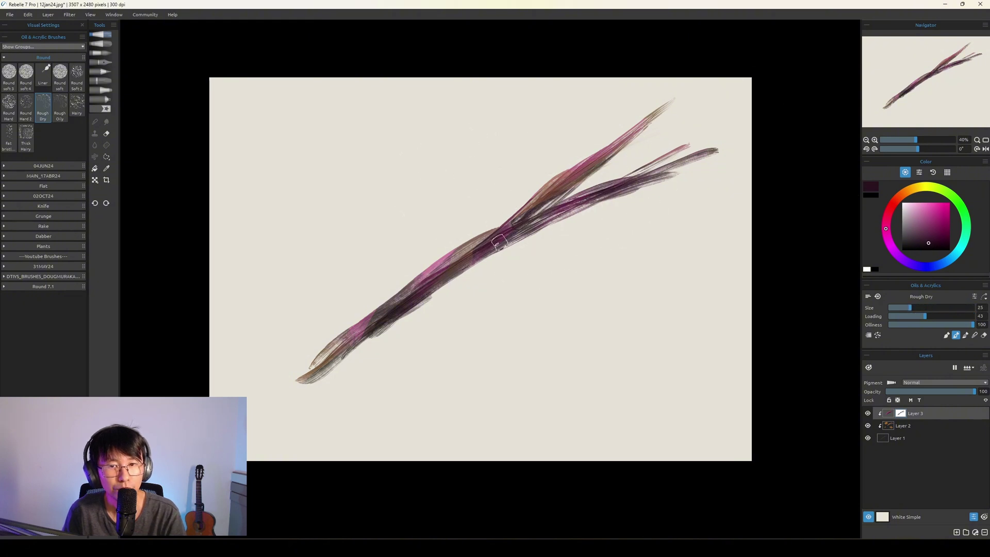
pyautogui.click(937, 247)
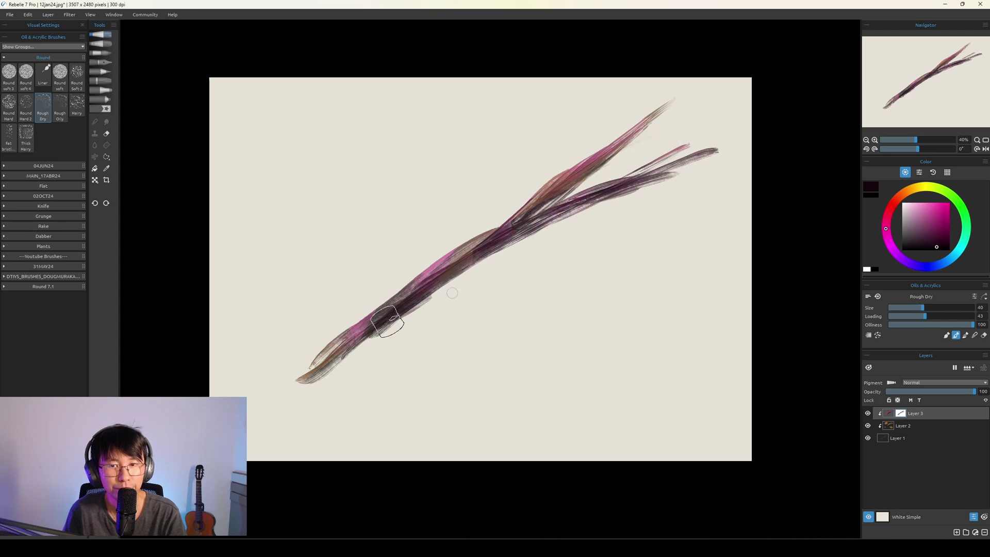
pyautogui.press(']')
pyautogui.press(']')
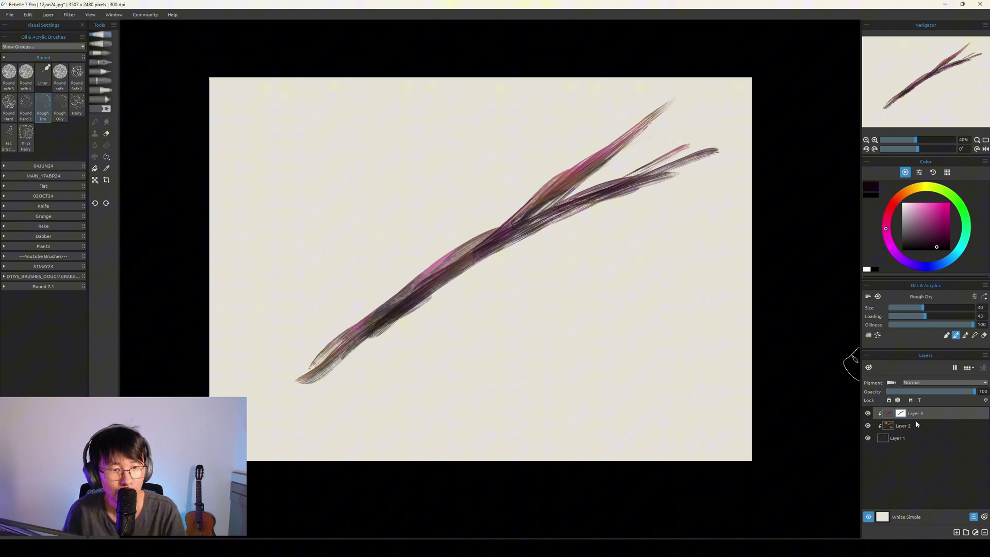
# Step: Add a layer mask to Layer 1 and paint on it to hide the stem's lower edge, using brush size 35
pyautogui.click(920, 441)
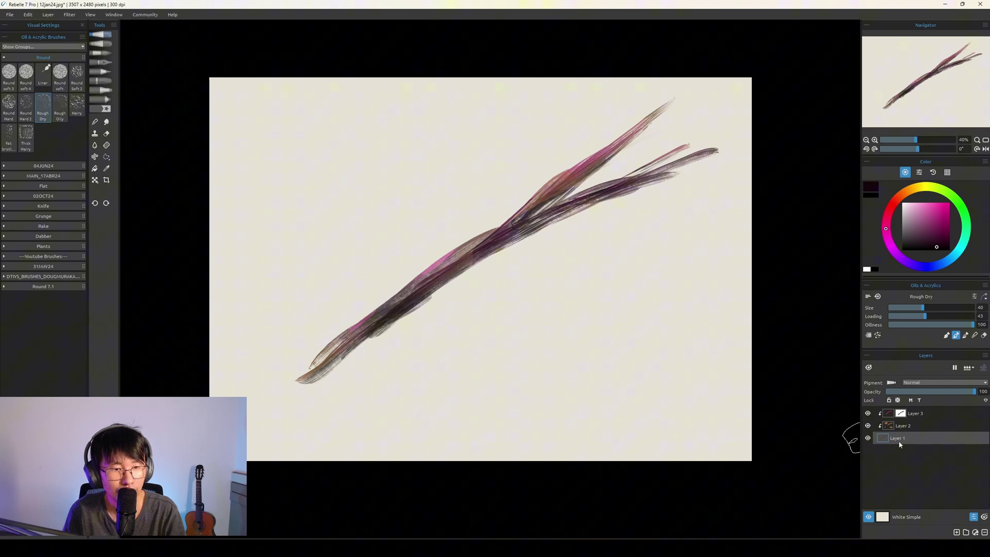
pyautogui.hotkey('ctrl', 'm')
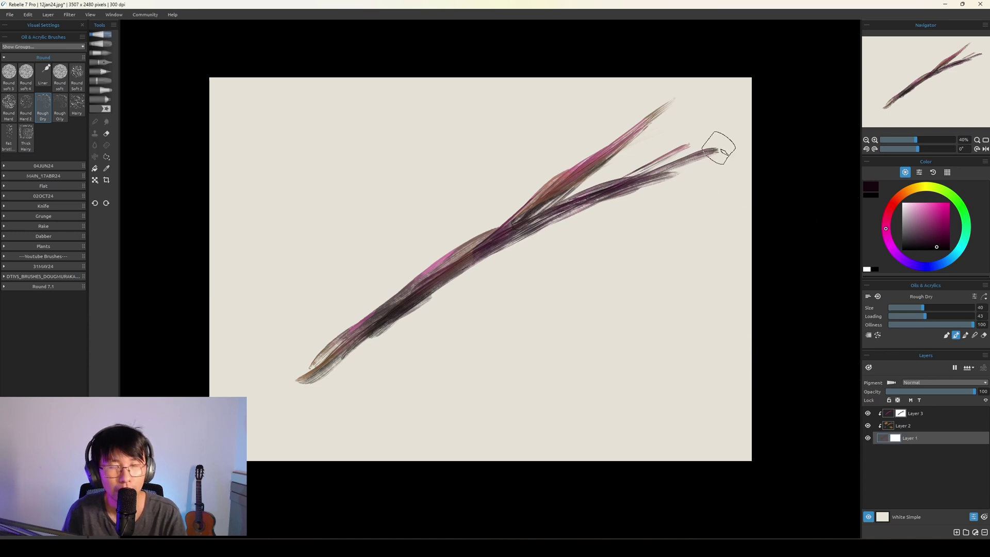
pyautogui.moveTo(342, 365)
pyautogui.mouseDown()
pyautogui.moveTo(439, 289)
pyautogui.moveTo(355, 351)
pyautogui.moveTo(479, 269)
pyautogui.moveTo(355, 353)
pyautogui.moveTo(489, 272)
pyautogui.moveTo(393, 319)
pyautogui.moveTo(462, 279)
pyautogui.mouseUp()
pyautogui.press('[')
pyautogui.moveTo(393, 316); pyautogui.dragTo(464, 279)
pyautogui.moveTo(386, 332); pyautogui.dragTo(528, 250)
pyautogui.moveTo(444, 286); pyautogui.dragTo(526, 249)
pyautogui.moveTo(386, 322); pyautogui.dragTo(459, 279)
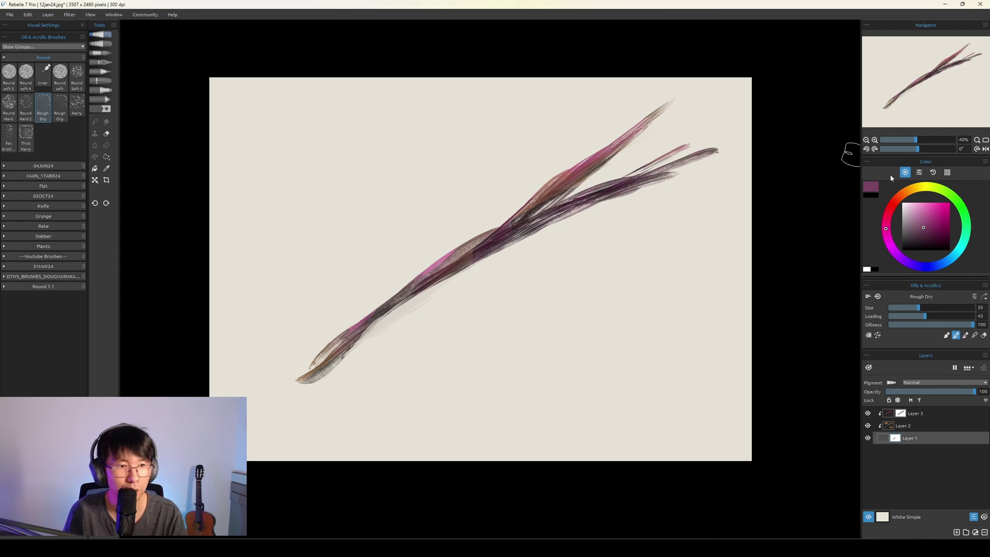
# Step: Pick black and mask out the underside of the stem and lower twig on Layer 1's mask
pyautogui.moveTo(923, 239); pyautogui.dragTo(910, 243)
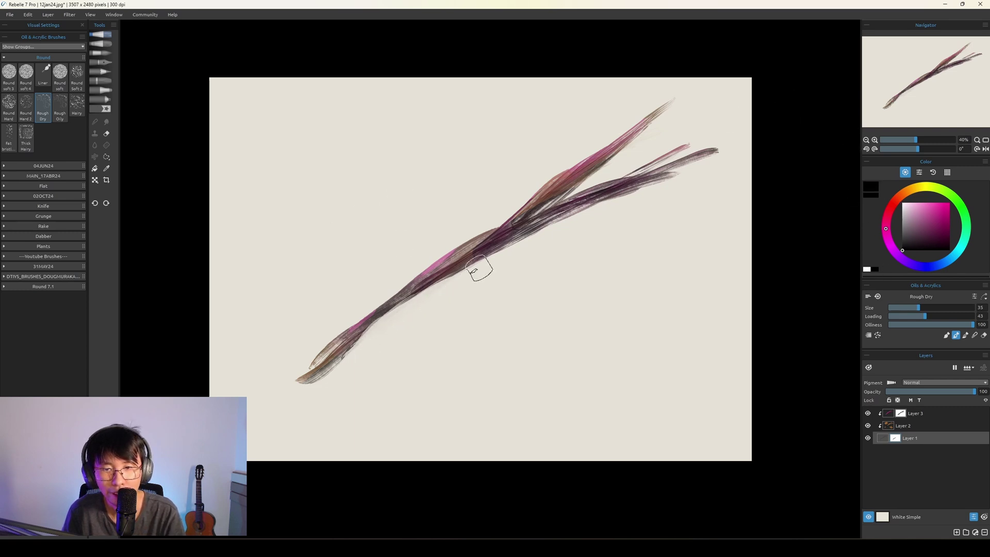
pyautogui.moveTo(416, 297)
pyautogui.mouseDown()
pyautogui.moveTo(583, 223)
pyautogui.moveTo(420, 306)
pyautogui.moveTo(644, 196)
pyautogui.mouseUp()
pyautogui.moveTo(452, 285)
pyautogui.mouseDown()
pyautogui.moveTo(681, 171)
pyautogui.moveTo(504, 252)
pyautogui.mouseUp()
pyautogui.moveTo(666, 177); pyautogui.dragTo(401, 322)
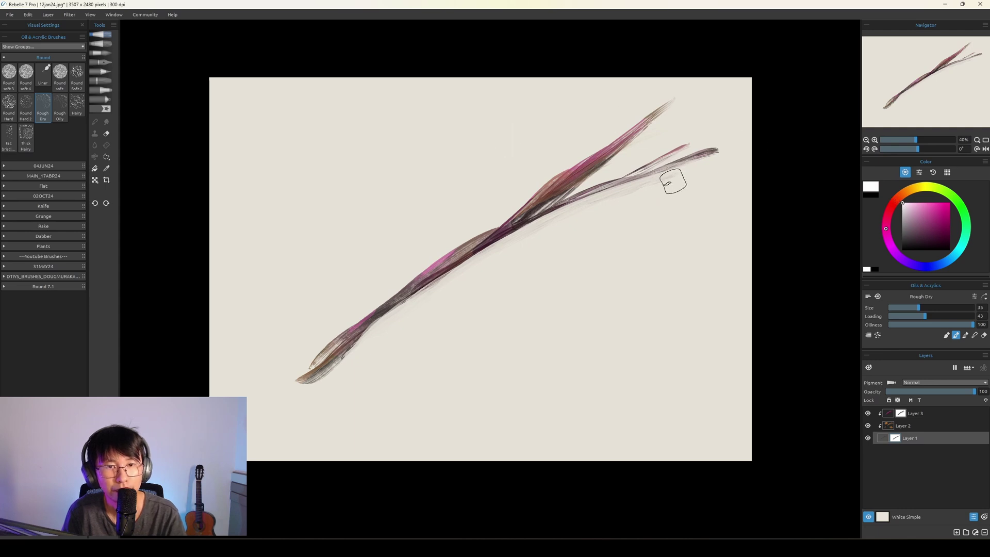
# Step: Paint white on Layer 1's mask to bring back the underside of the lower twig and stem
pyautogui.moveTo(677, 175)
pyautogui.mouseDown()
pyautogui.moveTo(540, 233)
pyautogui.moveTo(700, 168)
pyautogui.moveTo(537, 230)
pyautogui.moveTo(629, 201)
pyautogui.moveTo(469, 272)
pyautogui.moveTo(642, 194)
pyautogui.moveTo(439, 293)
pyautogui.moveTo(533, 231)
pyautogui.moveTo(379, 317)
pyautogui.moveTo(512, 259)
pyautogui.moveTo(409, 304)
pyautogui.mouseUp()
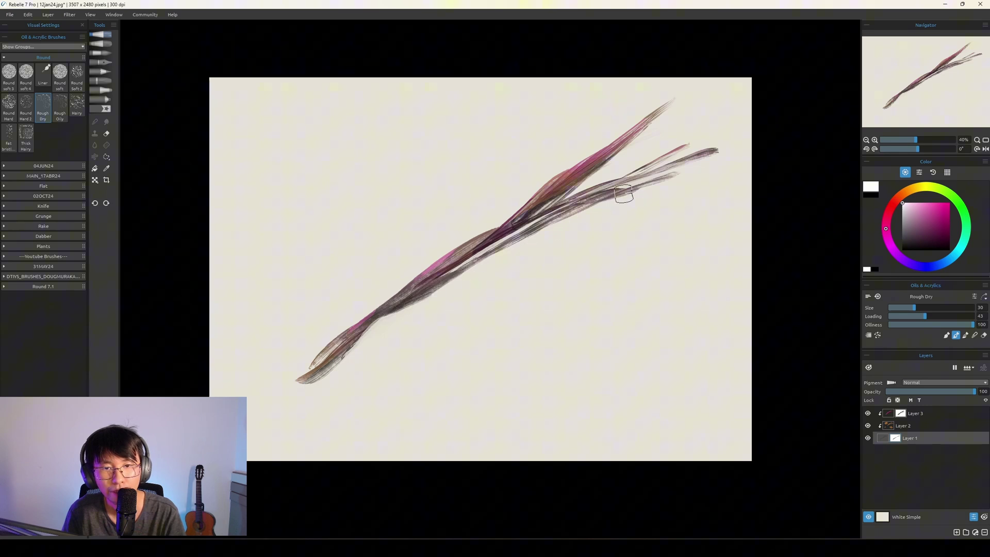
pyautogui.moveTo(612, 199)
pyautogui.mouseDown()
pyautogui.moveTo(480, 252)
pyautogui.moveTo(431, 285)
pyautogui.moveTo(498, 245)
pyautogui.moveTo(356, 345)
pyautogui.mouseUp()
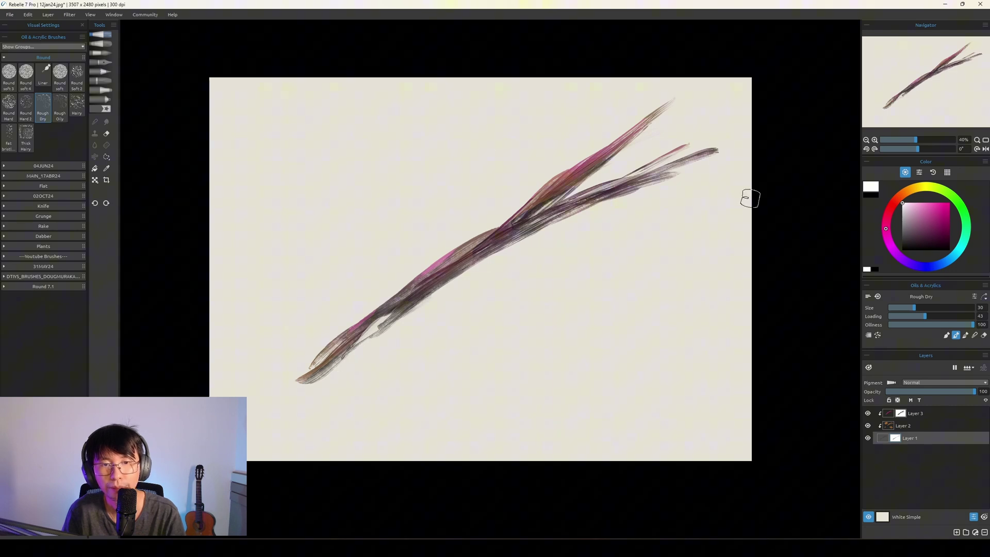
# Step: Swap to black and hide more of the stem's edge on Layer 1's mask, enlarging the brush to size 45
pyautogui.press('x')
pyautogui.press('[')
pyautogui.moveTo(411, 310); pyautogui.dragTo(500, 255)
pyautogui.press(']')
pyautogui.press(']')
pyautogui.press(']')
pyautogui.press(']')
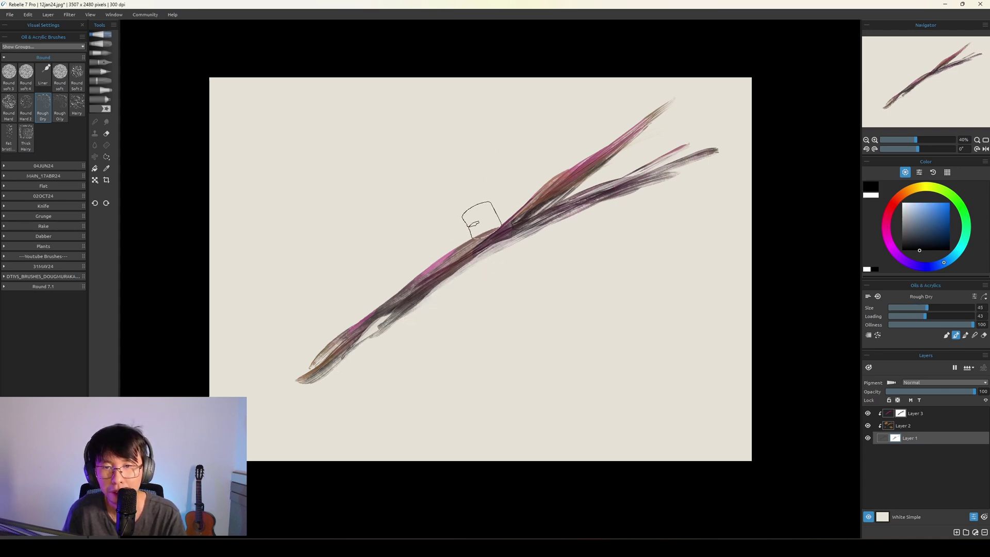
# Step: Swap to white and restore the stem's upper edge on Layer 1's mask, reducing the brush to size 30
pyautogui.press('x')
pyautogui.press('[')
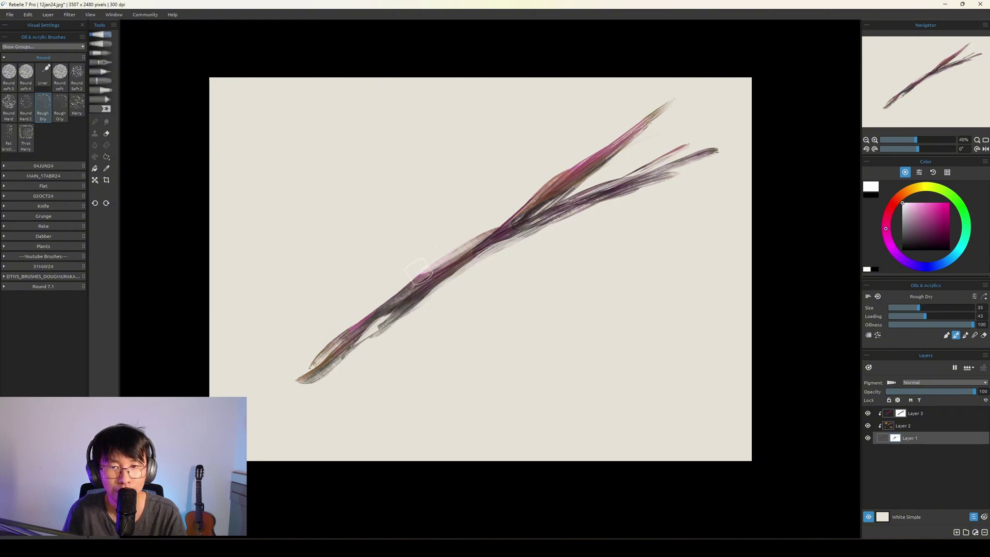
pyautogui.press('[')
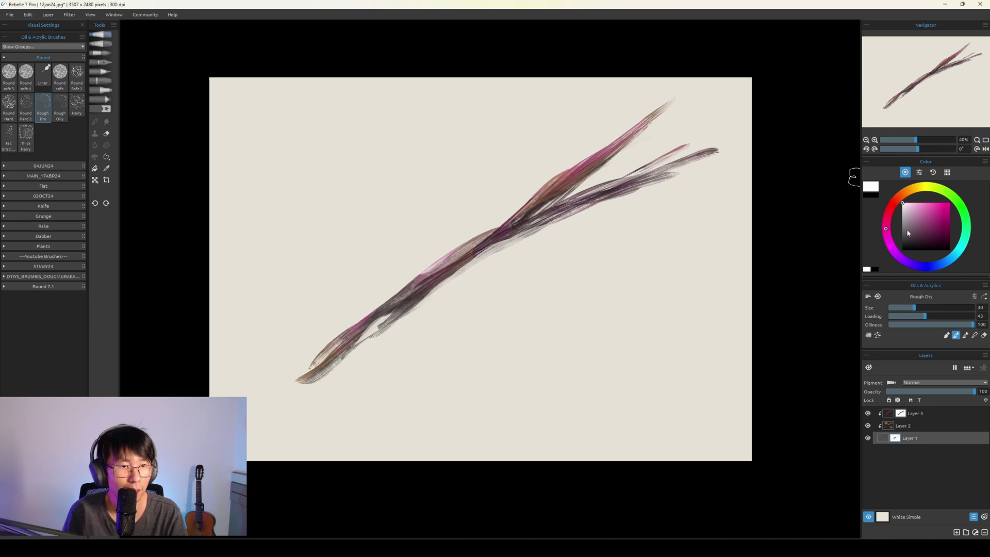
# Step: Pick a dark grey and partly fade the lower stem on Layer 1's mask with the brush at size 70
pyautogui.moveTo(885, 226); pyautogui.dragTo(871, 211)
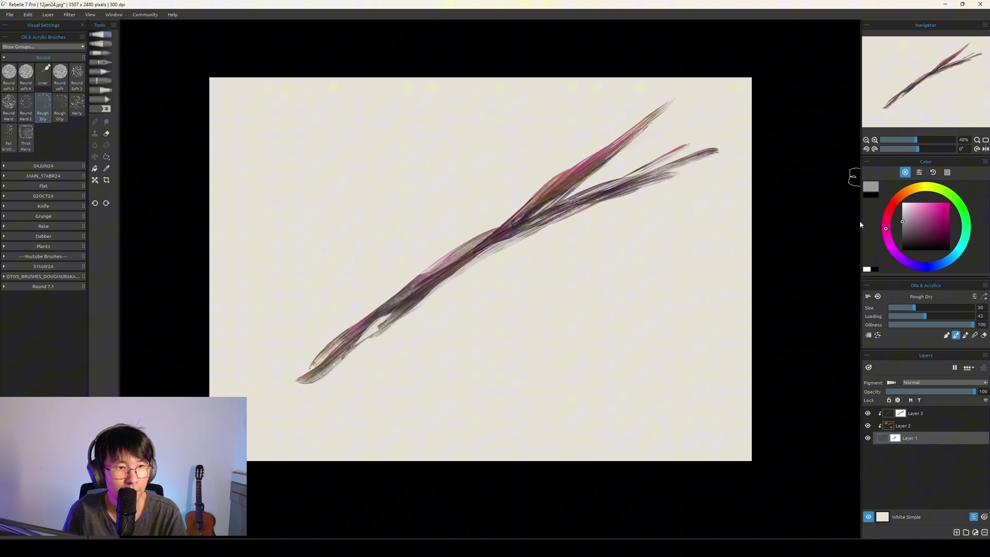
pyautogui.moveTo(860, 221); pyautogui.dragTo(860, 243)
pyautogui.press(']')
pyautogui.press(']')
pyautogui.press(']')
pyautogui.press(']')
pyautogui.press(']')
pyautogui.press(']')
pyautogui.press(']')
pyautogui.press(']')
pyautogui.moveTo(377, 324); pyautogui.dragTo(428, 277)
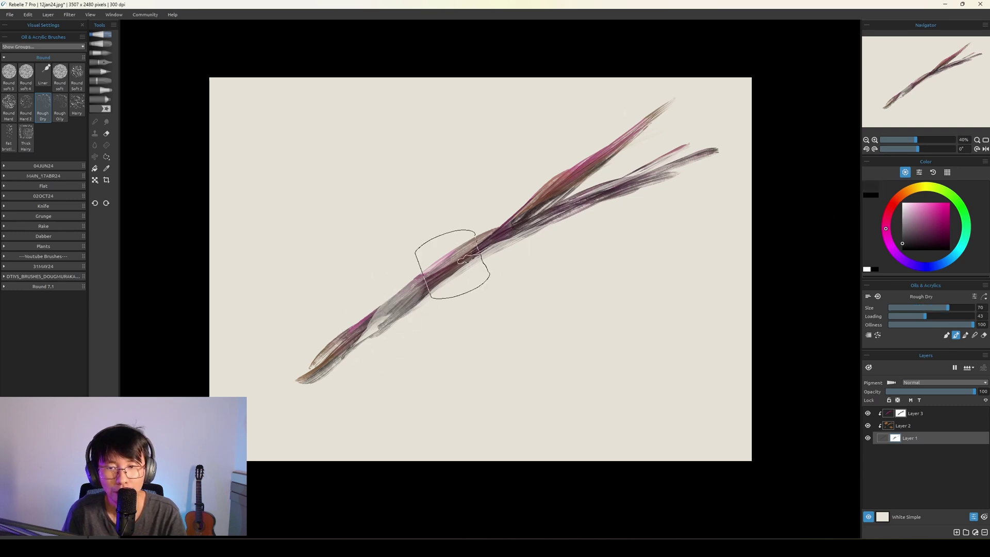
pyautogui.press('[')
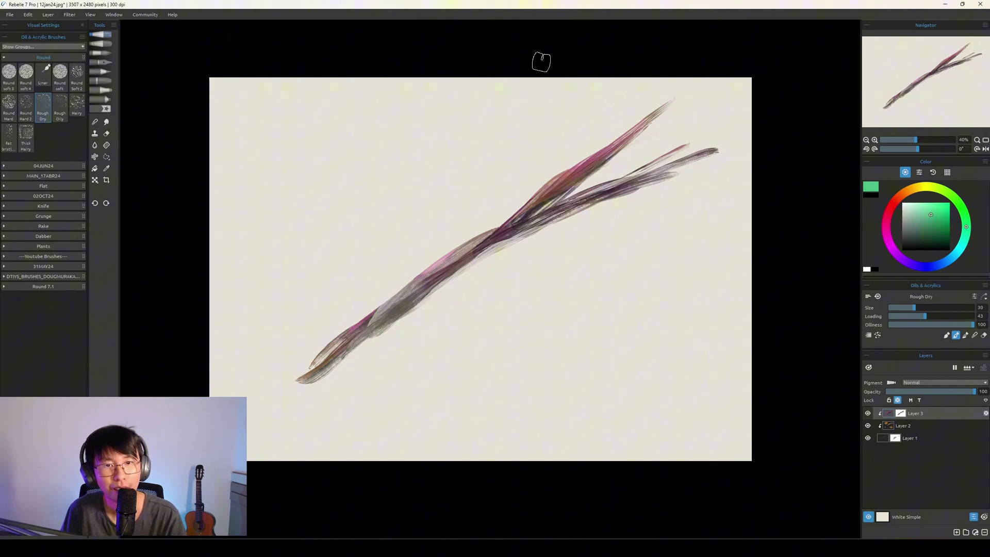
# Step: Paint green along the upper twig and stem on the transparency-locked Layer 3
pyautogui.moveTo(619, 128)
pyautogui.mouseDown()
pyautogui.moveTo(656, 95)
pyautogui.moveTo(563, 154)
pyautogui.moveTo(497, 235)
pyautogui.moveTo(420, 270)
pyautogui.moveTo(407, 295)
pyautogui.moveTo(459, 254)
pyautogui.moveTo(449, 264)
pyautogui.mouseUp()
pyautogui.moveTo(369, 315); pyautogui.dragTo(348, 336)
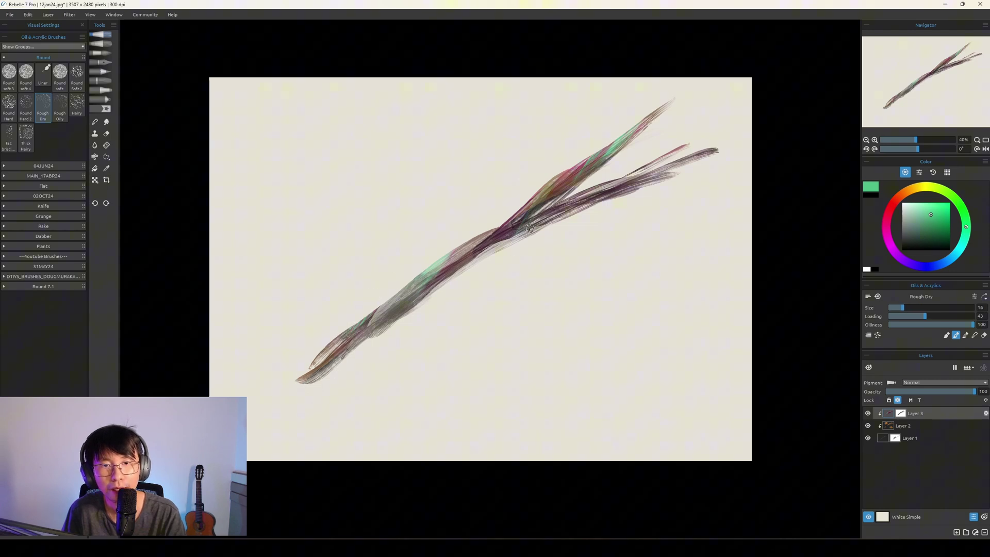
pyautogui.moveTo(582, 161); pyautogui.dragTo(550, 200)
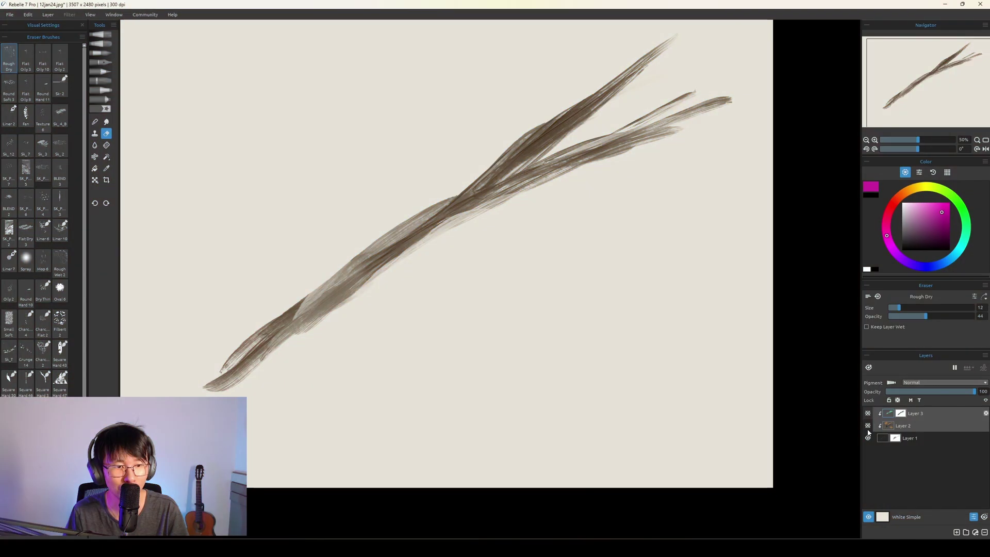
# Step: Turn the visibility of Layer 2 and Layer 3 back on
pyautogui.click(868, 425)
pyautogui.click(868, 413)
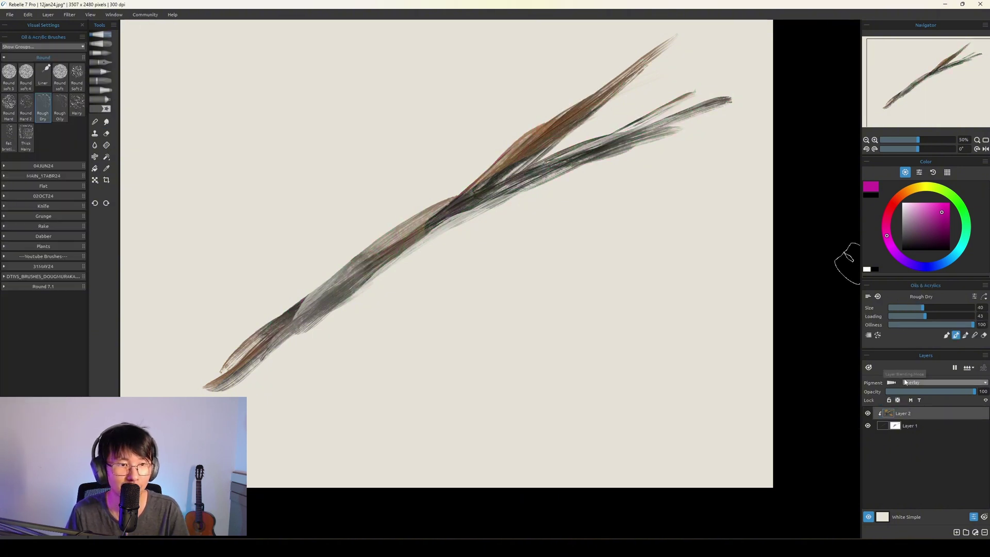
# Step: Reduce the brush to size 18 and add a new layer above Layer 2 as a clipping mask
pyautogui.press('[')
pyautogui.press('[')
pyautogui.press('[')
pyautogui.press('[')
pyautogui.press('[')
pyautogui.hotkey('ctrl', 'shift', 'n')
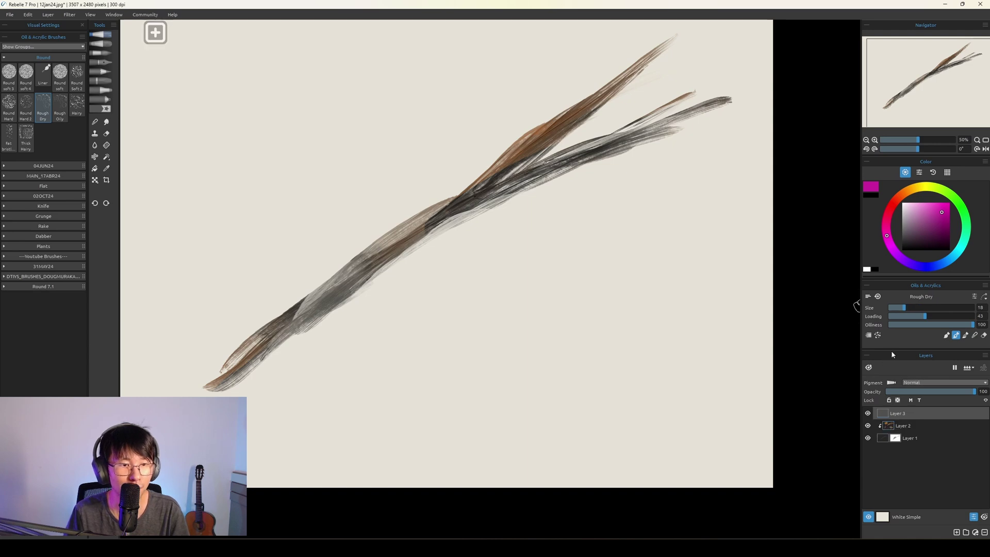
pyautogui.click(911, 402)
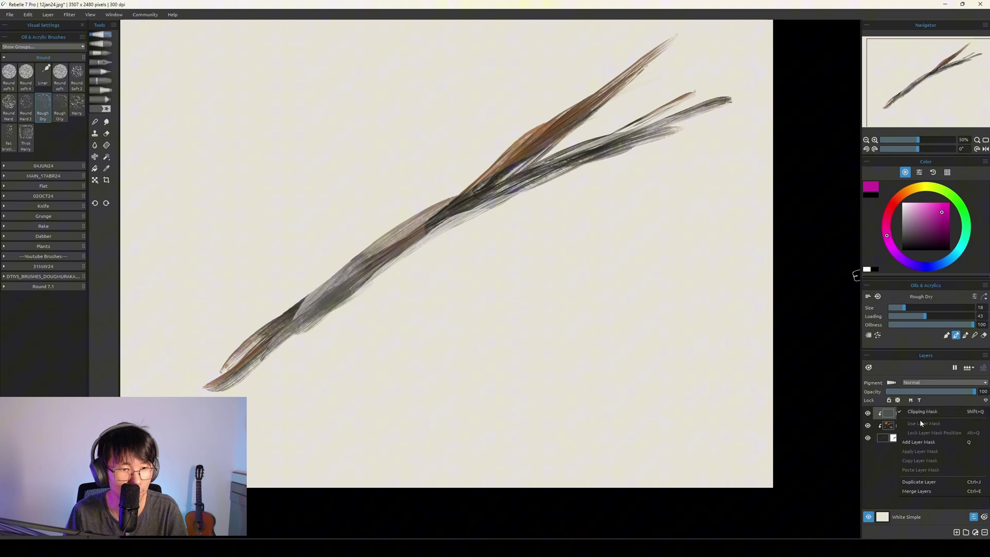
pyautogui.click(858, 422)
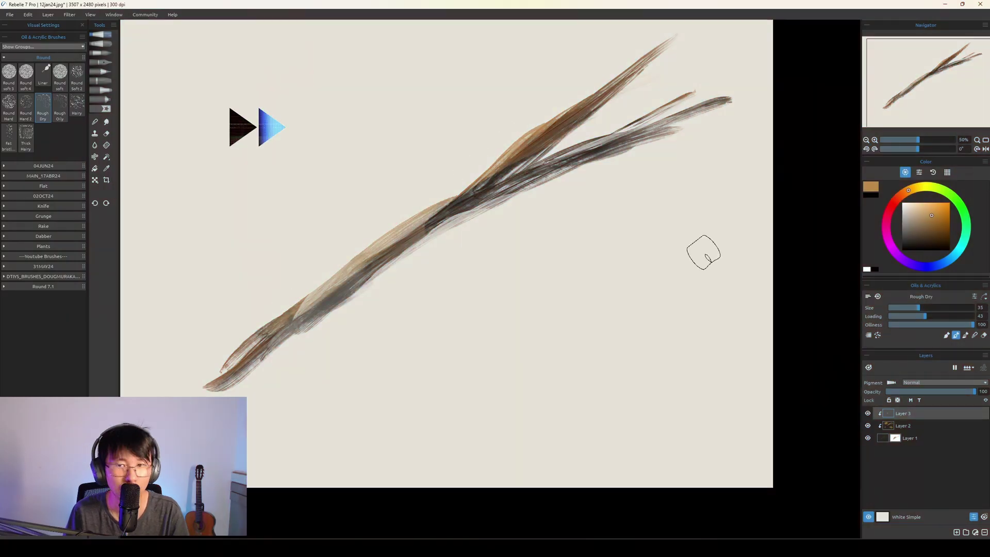
# Step: Touch up the branch on Layer 1 with the eraser and brush, and merge the clipped layers down into it
pyautogui.click(923, 438)
pyautogui.press('e')
pyautogui.press('b')
pyautogui.hotkey('ctrl', 'e')
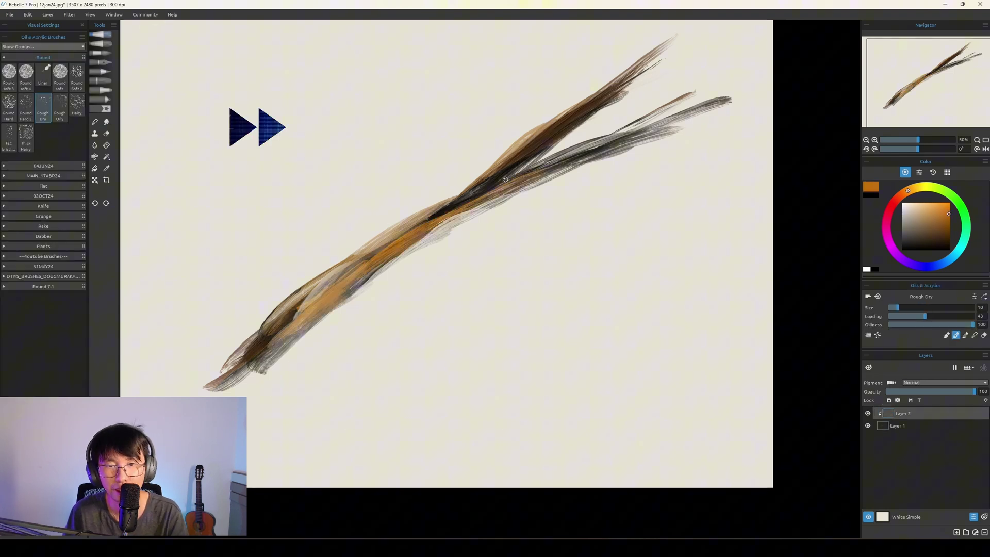
pyautogui.hotkey('ctrl', 'e')
# Step: Bend the branch into an upward-sweeping curve with the Transform tool and apply the transformation
pyautogui.press('t')
pyautogui.click(895, 297)
pyautogui.moveTo(456, 280); pyautogui.dragTo(492, 291)
pyautogui.moveTo(270, 406); pyautogui.dragTo(293, 322)
pyautogui.press('Return')
# Step: Paint thin dark side twigs growing from the stem and from the ends of the upper branches
pyautogui.moveTo(436, 296); pyautogui.dragTo(493, 222)
pyautogui.moveTo(412, 325); pyautogui.dragTo(516, 222)
pyautogui.moveTo(572, 248); pyautogui.dragTo(645, 214)
pyautogui.moveTo(595, 144); pyautogui.dragTo(681, 90)
pyautogui.moveTo(542, 279); pyautogui.dragTo(650, 242)
pyautogui.moveTo(606, 207); pyautogui.dragTo(687, 167)
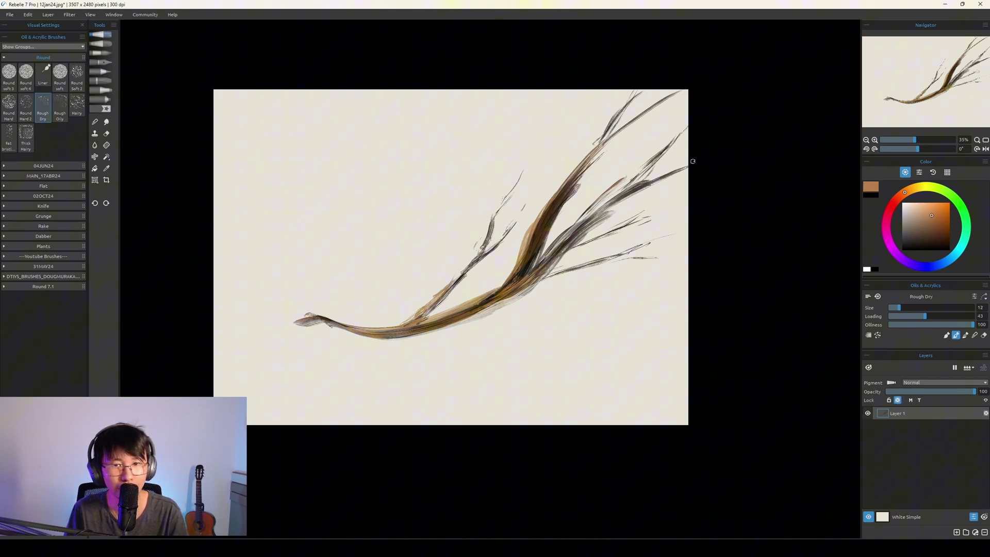
# Step: Paint orange-brown colour over the upper branches and twigs with Layer 1's transparency locked
pyautogui.press(']')
pyautogui.moveTo(494, 243)
pyautogui.mouseDown()
pyautogui.moveTo(516, 219)
pyautogui.moveTo(536, 155)
pyautogui.moveTo(582, 122)
pyautogui.moveTo(641, 186)
pyautogui.moveTo(686, 138)
pyautogui.mouseUp()
pyautogui.press('[')
pyautogui.press('[')
pyautogui.press('[')
pyautogui.press('[')
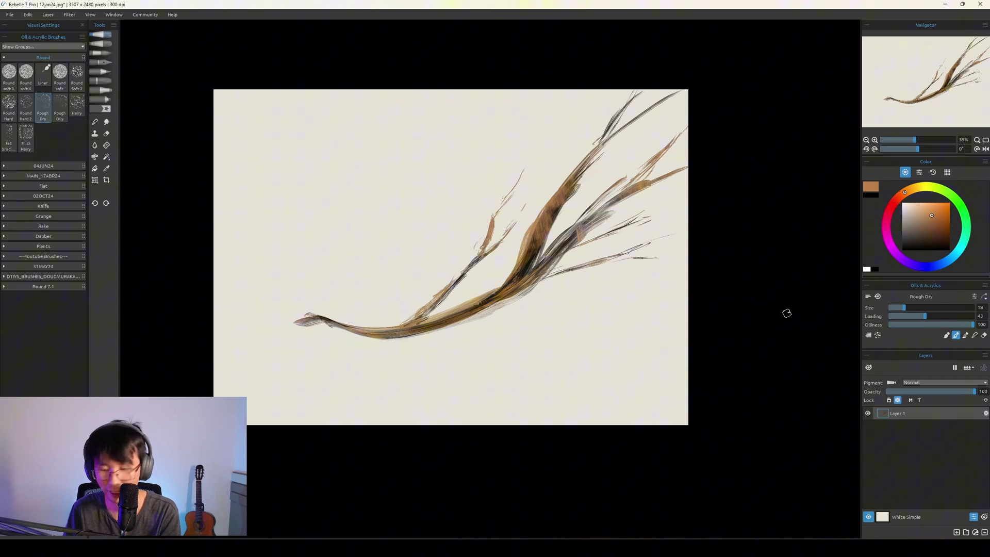
# Step: Duplicate Layer 1 and toggle the copy's visibility off and on to compare the branch's density
pyautogui.hotkey('ctrl', 'j')
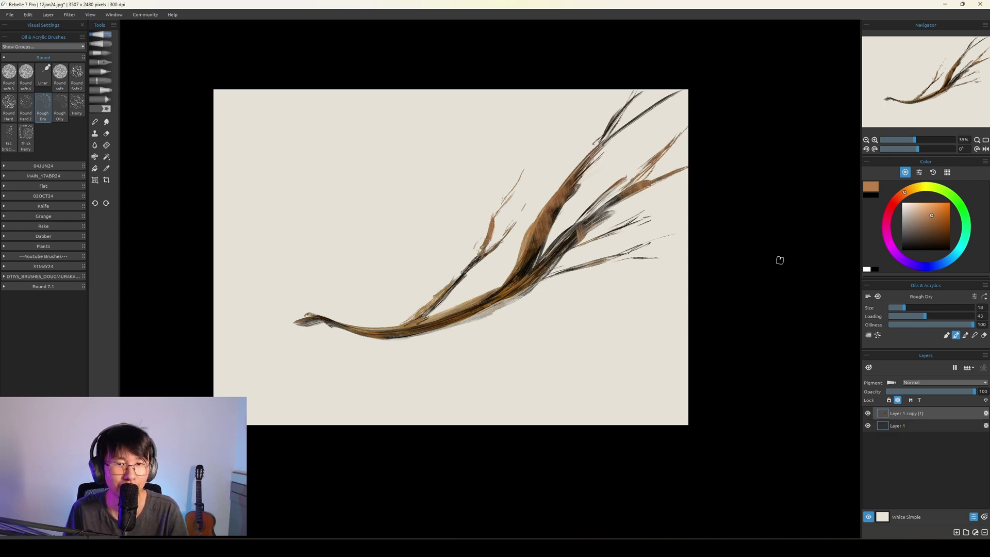
pyautogui.click(868, 414)
pyautogui.click(868, 414)
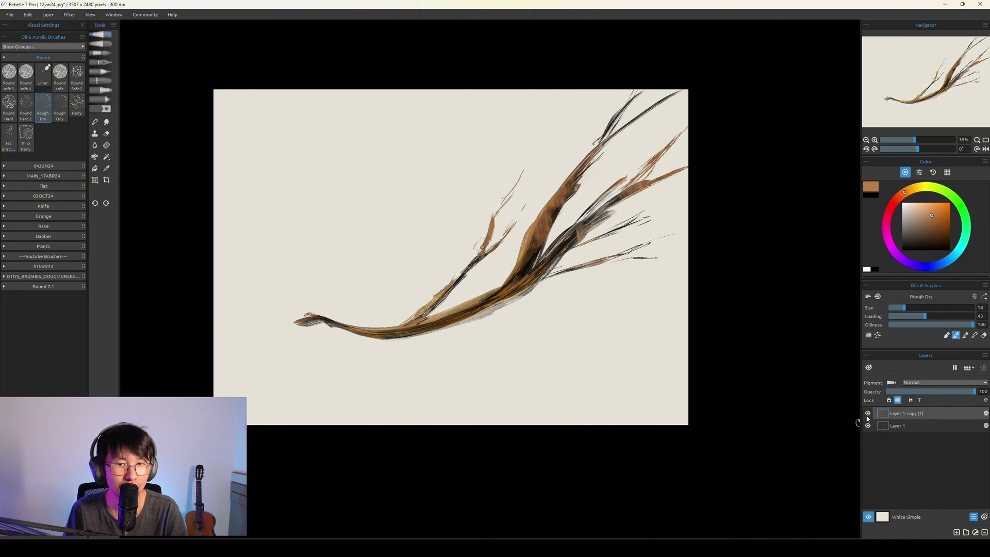
# Step: Merge Layer 1 copy (1) with Layer 1 and undo the merge
pyautogui.keyDown('ctrl'); pyautogui.click(919, 429); pyautogui.keyUp('ctrl')
pyautogui.hotkey('ctrl', 'e')
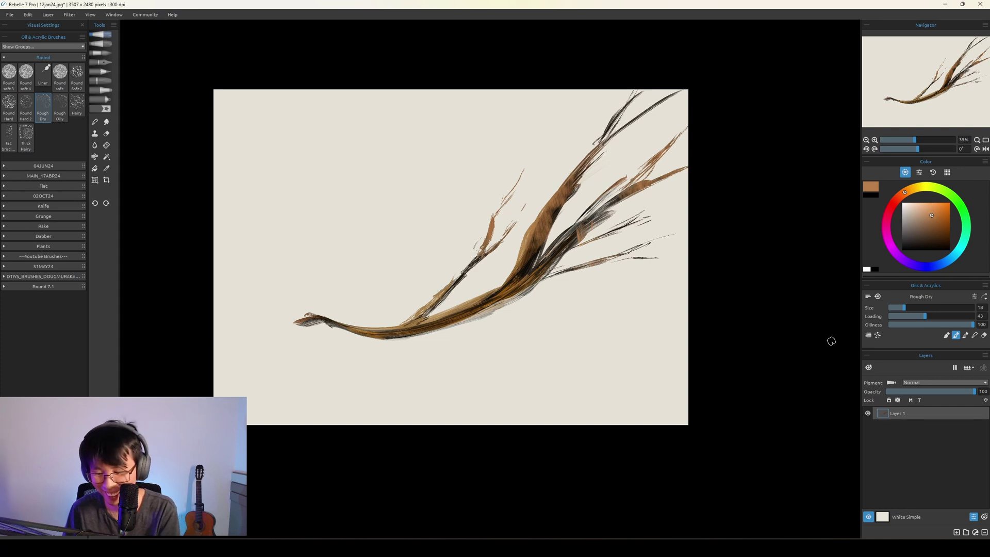
pyautogui.hotkey('ctrl', 'z')
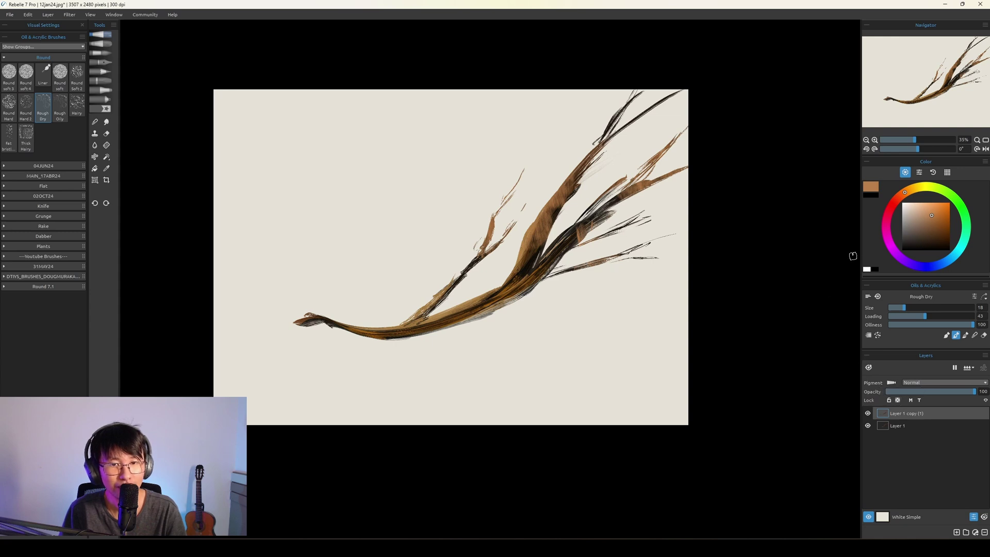
# Step: Load Layer 1 copy (1)'s painted area as a selection and add a layer mask from it
pyautogui.keyDown('ctrl'); pyautogui.click(885, 416); pyautogui.keyUp('ctrl')
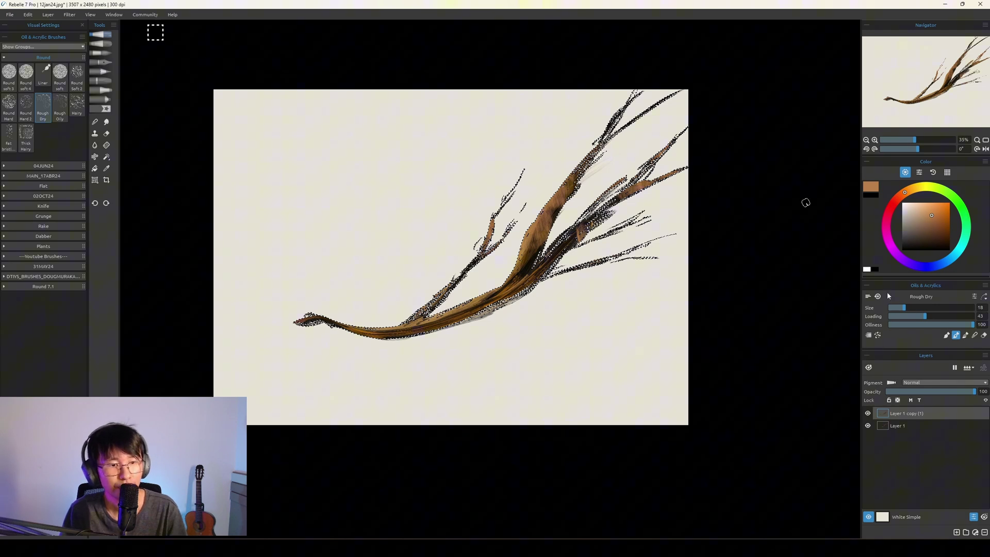
pyautogui.rightClick(936, 413)
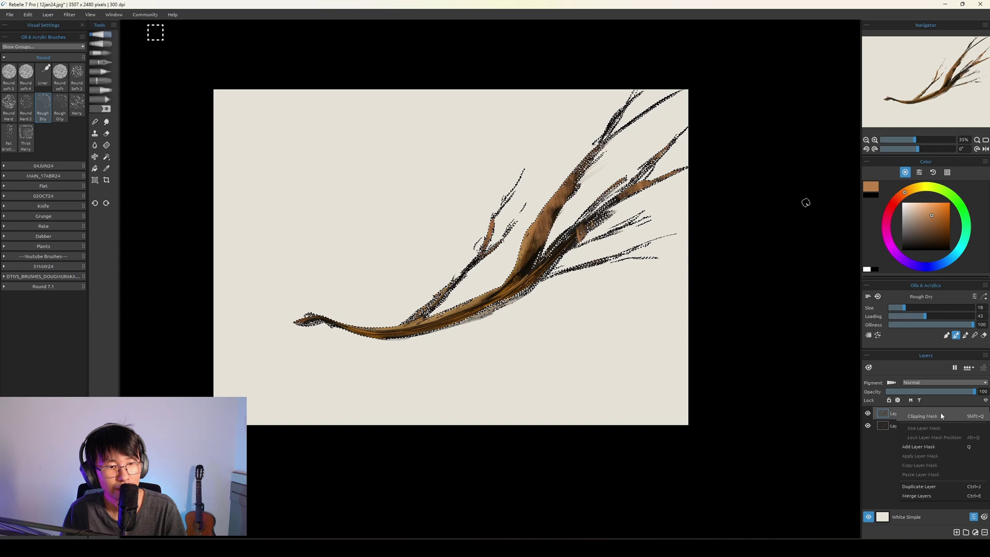
pyautogui.click(946, 445)
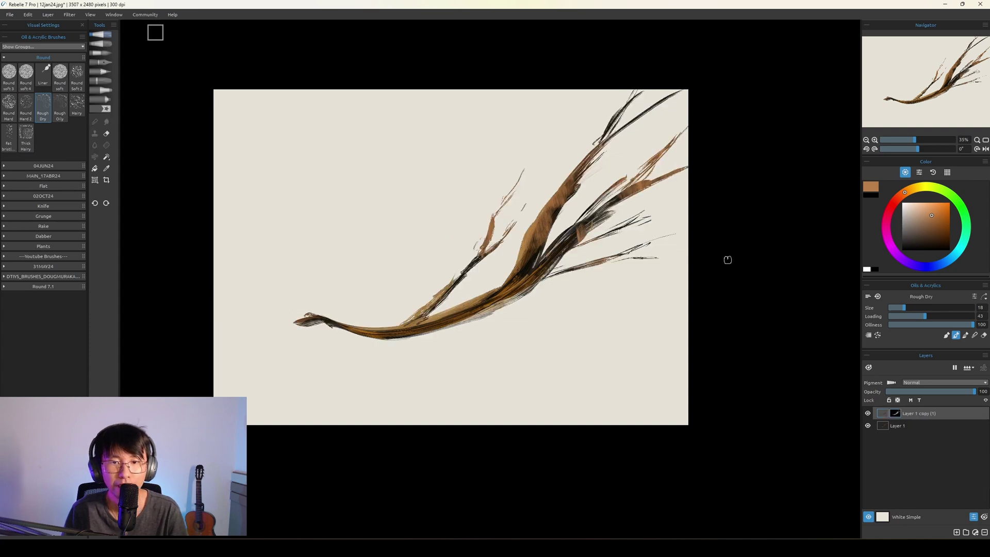
# Step: Lock the layer mask position on Layer 1 copy (1)
pyautogui.rightClick(899, 416)
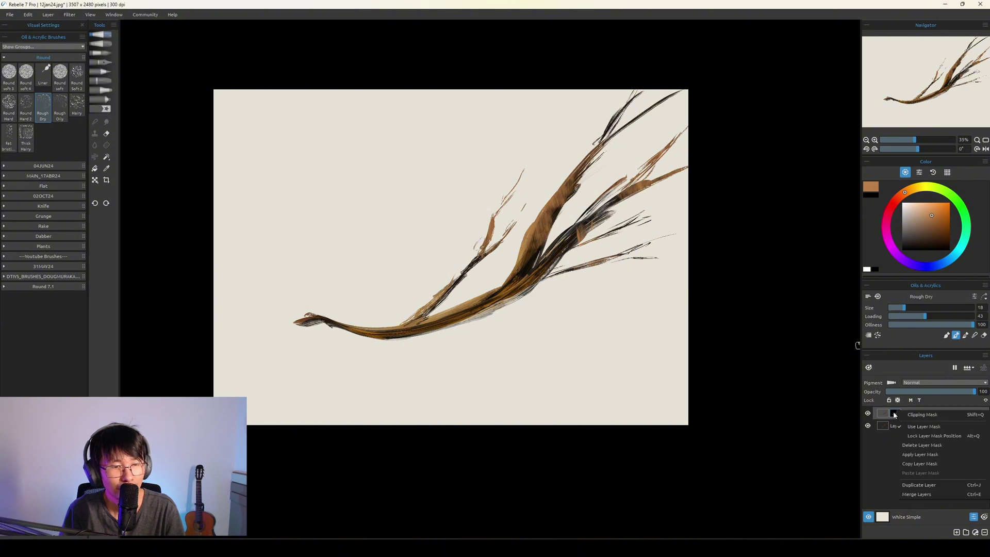
pyautogui.click(898, 417)
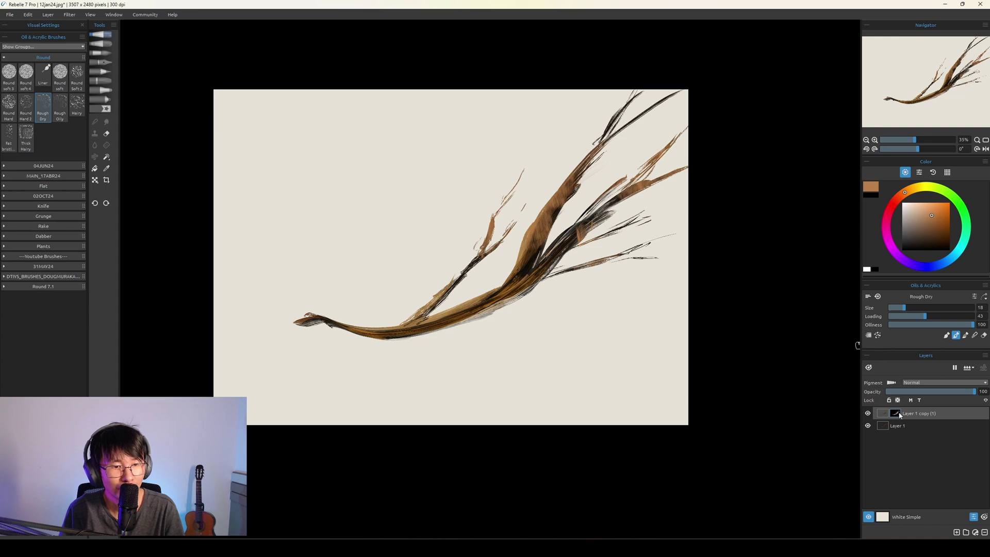
pyautogui.rightClick(898, 415)
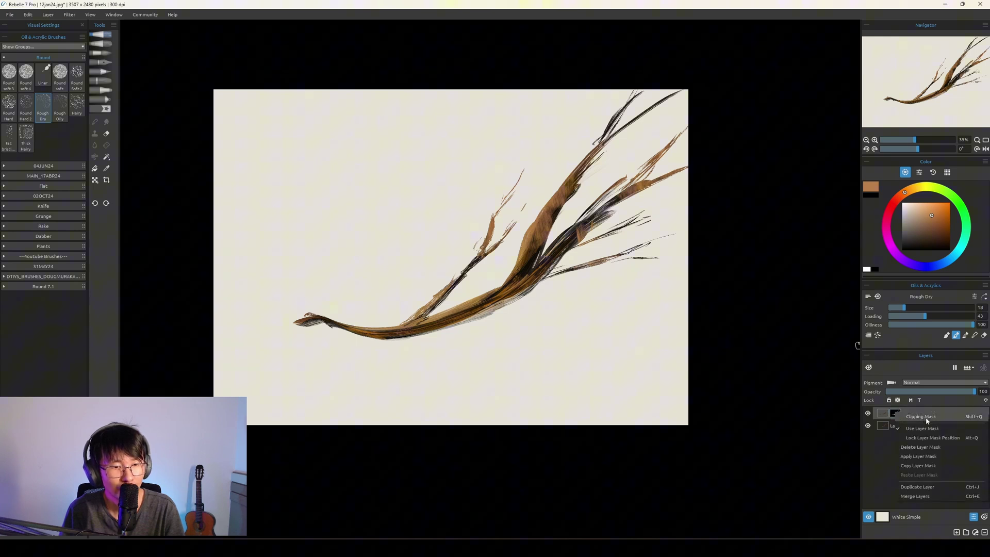
pyautogui.click(950, 439)
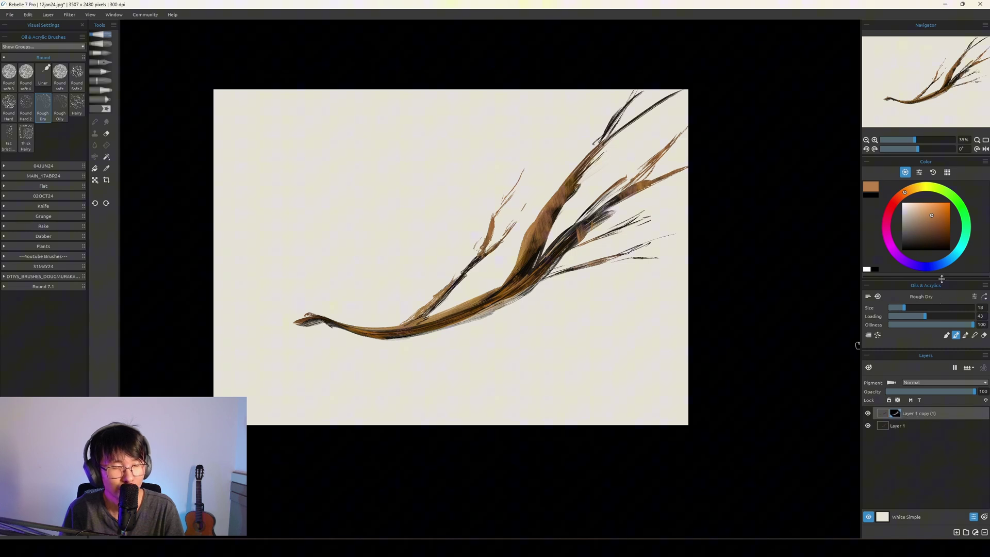
# Step: Rotate and enlarge the artwork of Layer 1 copy (1) inside its mask, and shift its colour to blue with Hue/Saturation/Lightness
pyautogui.click(883, 413)
pyautogui.hotkey('ctrl', 't')
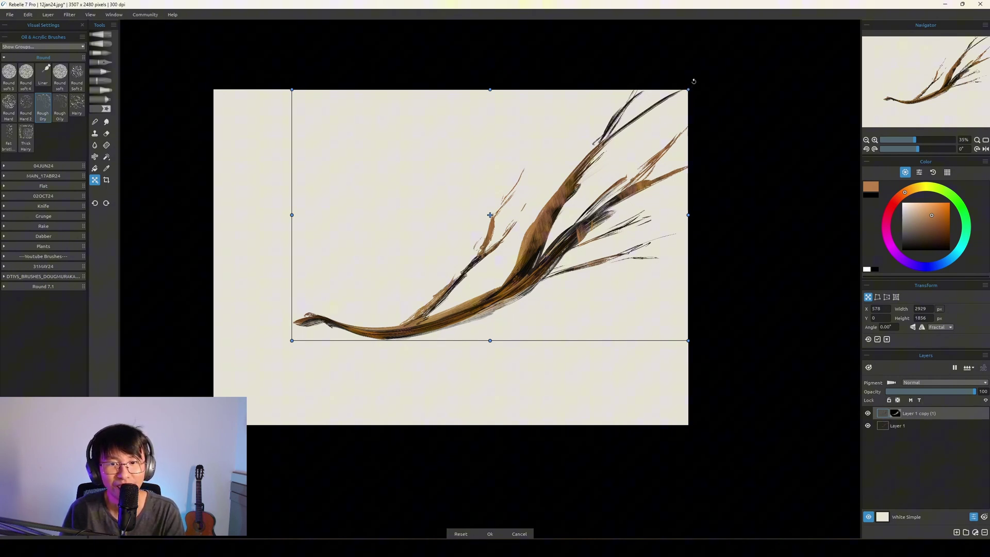
pyautogui.moveTo(696, 81); pyautogui.dragTo(557, 146)
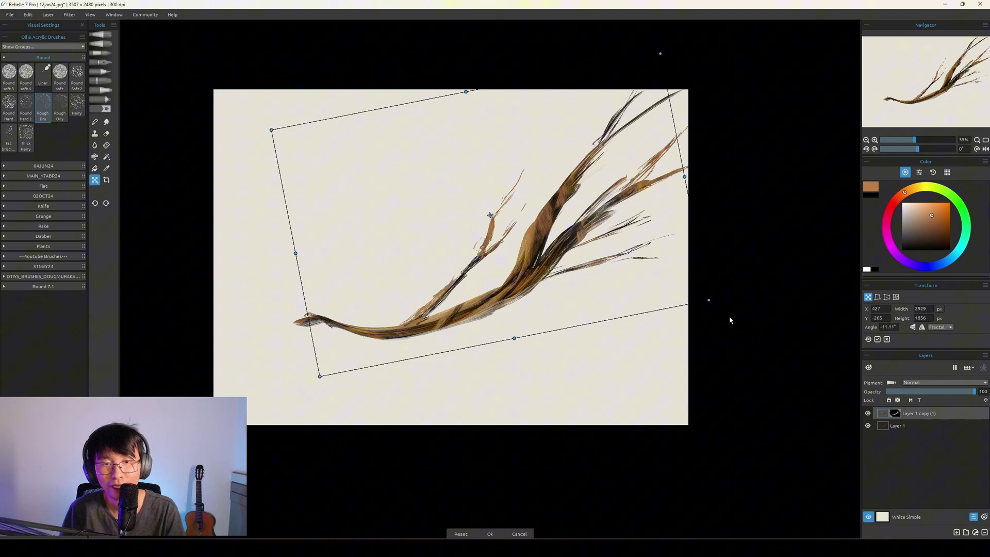
pyautogui.moveTo(707, 303); pyautogui.dragTo(961, 380)
pyautogui.press('Return')
pyautogui.hotkey('ctrl', 'u')
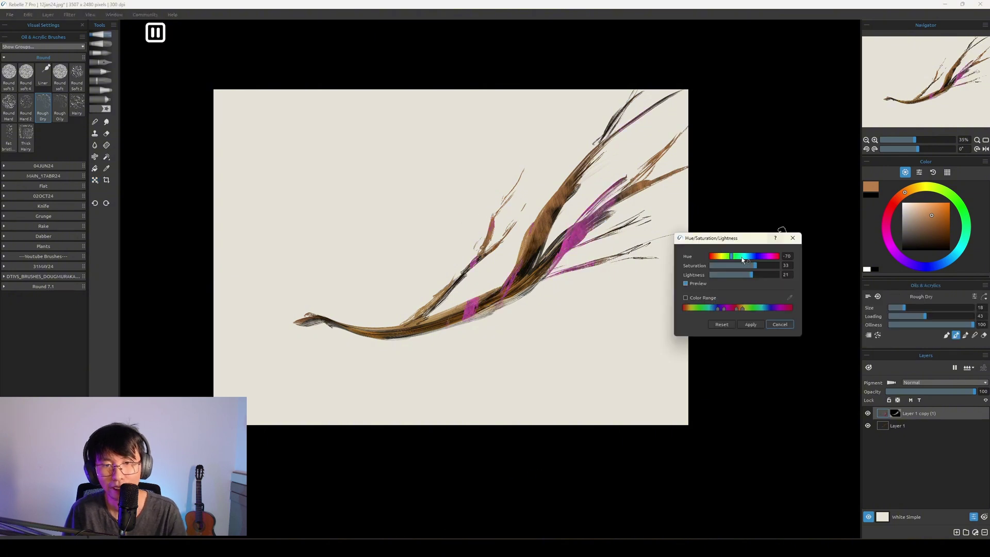
pyautogui.moveTo(738, 258)
pyautogui.mouseDown()
pyautogui.moveTo(722, 260)
pyautogui.moveTo(753, 257)
pyautogui.moveTo(739, 257)
pyautogui.mouseUp()
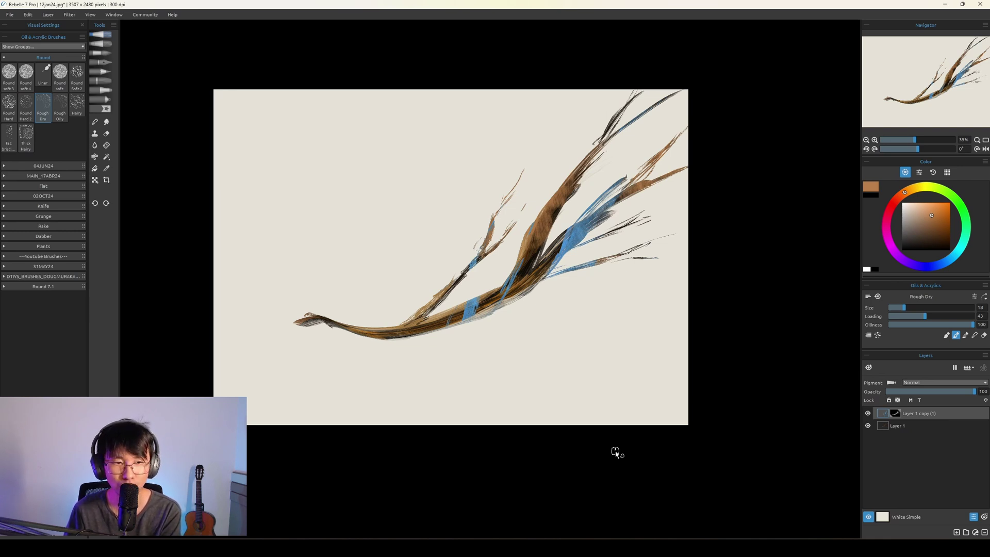
# Step: Duplicate Layer 1 copy (1) with its mask and transform the duplicate's artwork so blue covers the lower stem and the thin side branch
pyautogui.rightClick(953, 413)
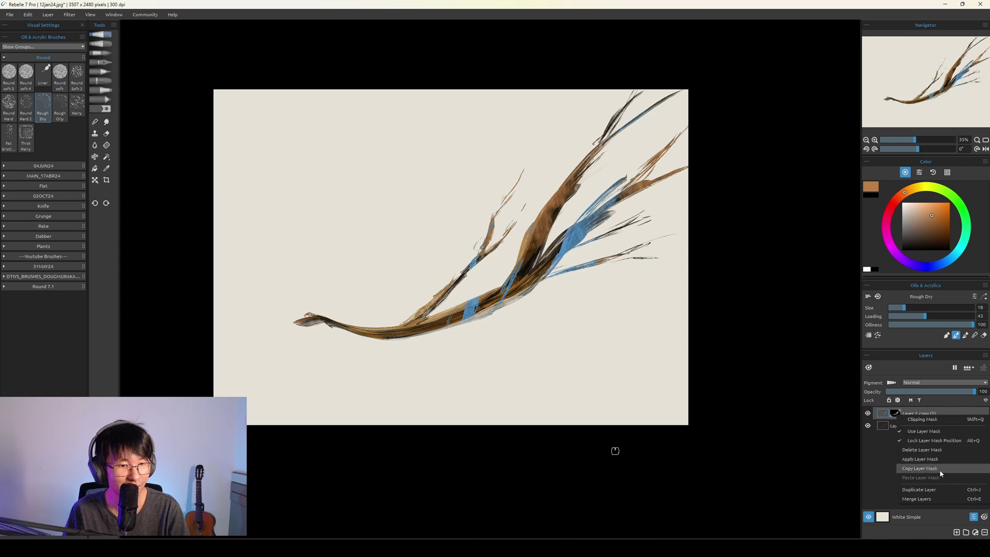
pyautogui.click(918, 490)
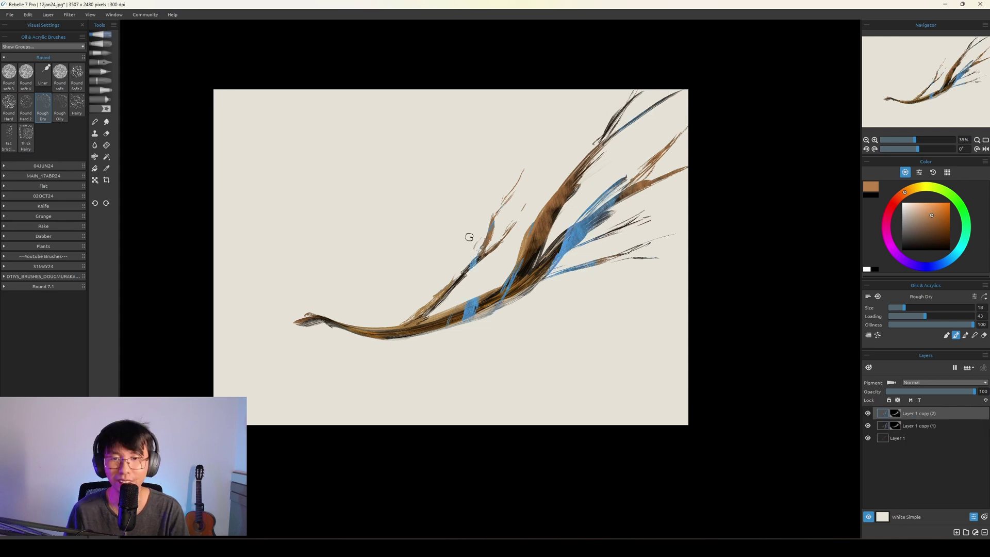
pyautogui.hotkey('ctrl', 't')
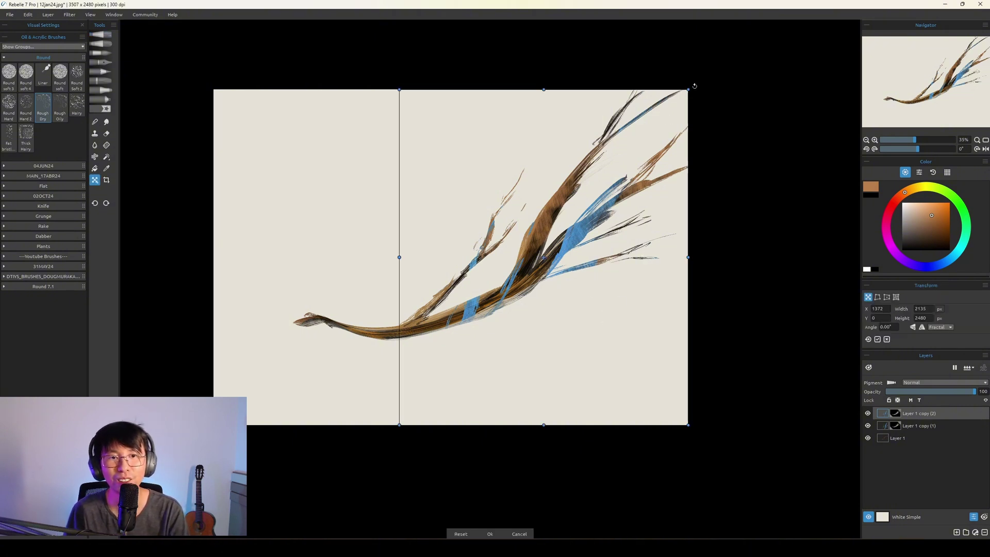
pyautogui.moveTo(696, 84); pyautogui.dragTo(762, 204)
pyautogui.moveTo(914, 164); pyautogui.dragTo(839, 128)
pyautogui.moveTo(348, 103); pyautogui.dragTo(301, 192)
pyautogui.moveTo(522, 185)
pyautogui.mouseDown()
pyautogui.moveTo(591, 151)
pyautogui.moveTo(569, 167)
pyautogui.moveTo(552, 205)
pyautogui.moveTo(508, 234)
pyautogui.moveTo(465, 223)
pyautogui.mouseUp()
pyautogui.moveTo(660, 272); pyautogui.dragTo(611, 296)
pyautogui.moveTo(577, 268); pyautogui.dragTo(538, 310)
pyautogui.press('Return')
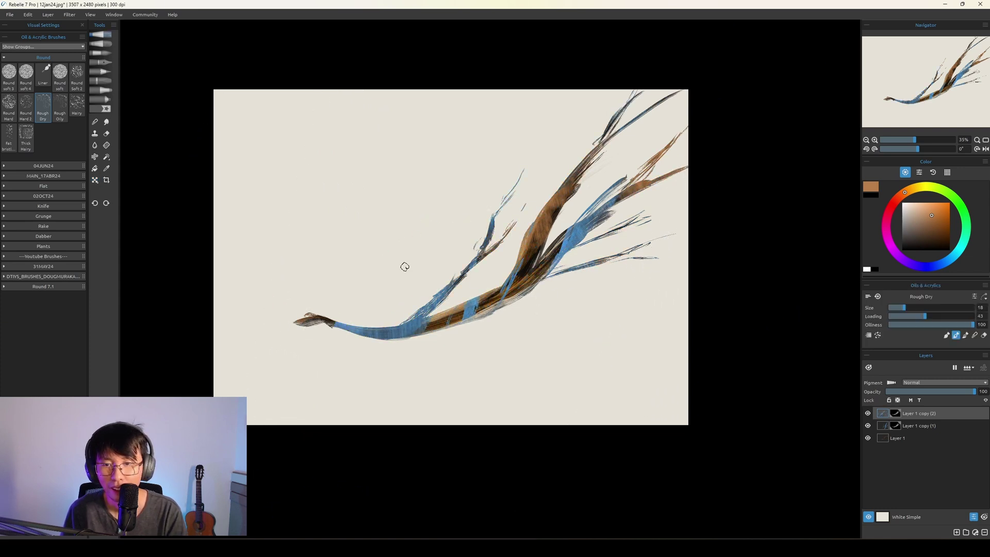
# Step: Soften the blue paint along the stem and branches with the Rough Dry eraser
pyautogui.press('e')
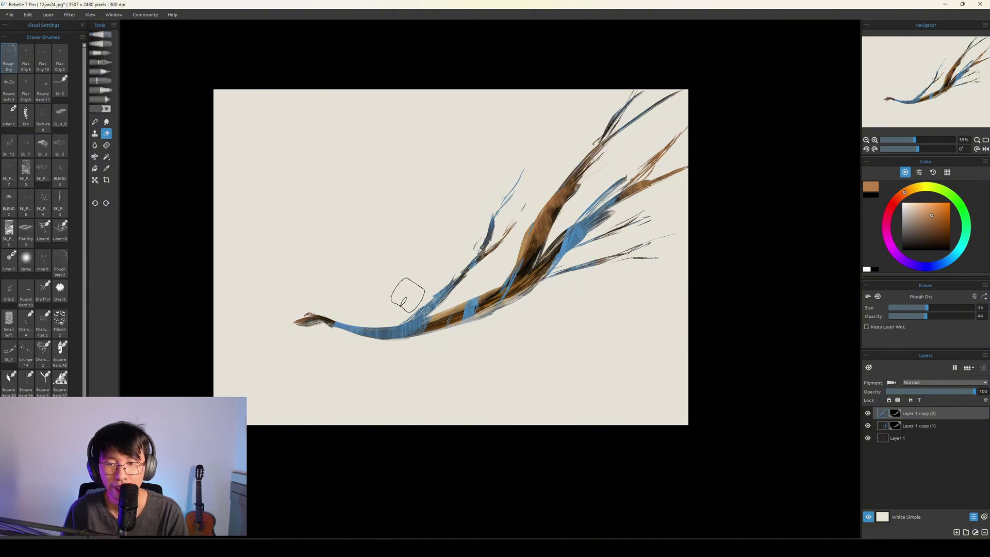
pyautogui.moveTo(367, 310); pyautogui.dragTo(347, 298)
pyautogui.press(']')
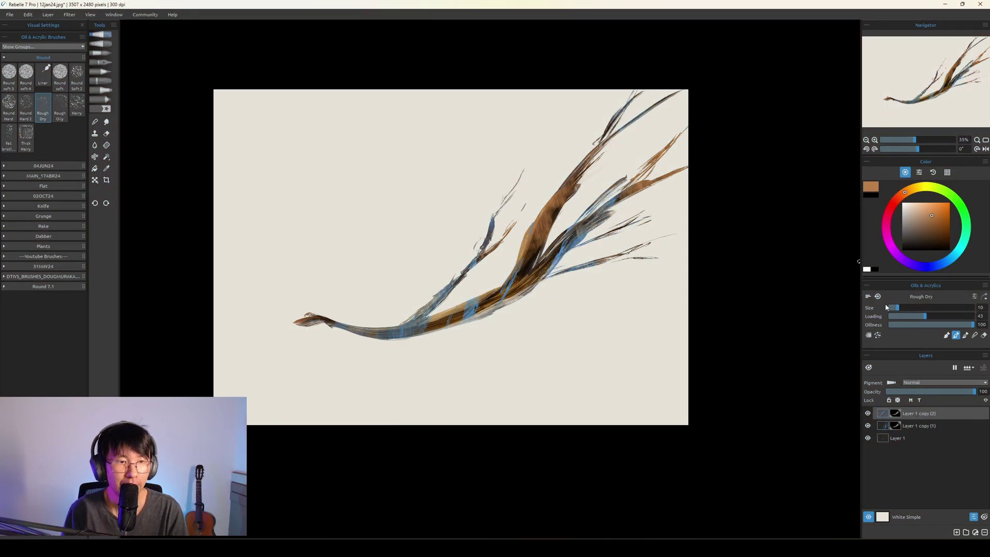
# Step: Sketch a small sun with rays and an arrow towards the branch on a new layer, and pick a pale yellow
pyautogui.hotkey('ctrl', 'shift', 'n')
pyautogui.click(921, 213)
pyautogui.moveTo(361, 118)
pyautogui.mouseDown()
pyautogui.moveTo(356, 137)
pyautogui.moveTo(415, 170)
pyautogui.moveTo(405, 160)
pyautogui.mouseUp()
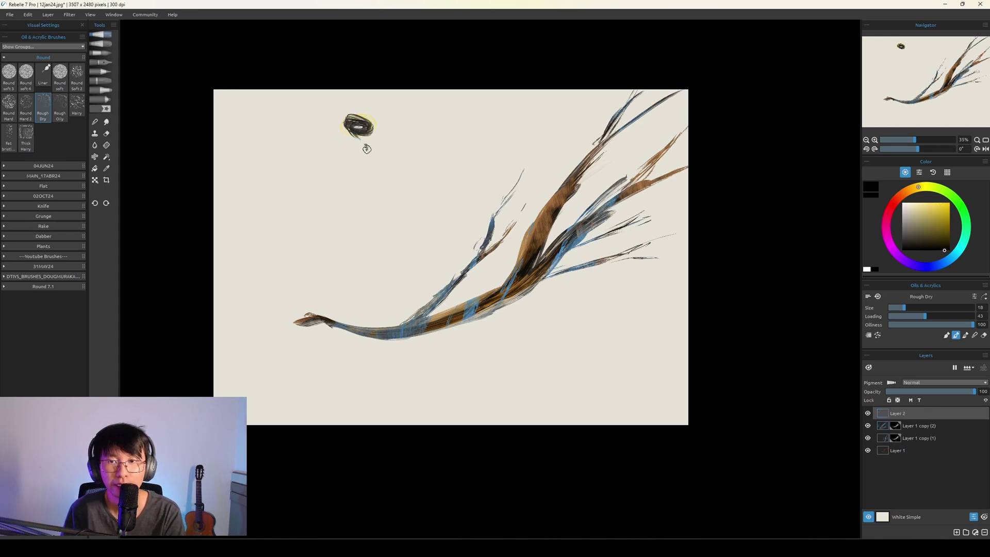
pyautogui.hotkey('ctrl', 'z')
pyautogui.hotkey('ctrl', 'z')
pyautogui.moveTo(356, 122)
pyautogui.mouseDown()
pyautogui.moveTo(381, 121)
pyautogui.moveTo(367, 107)
pyautogui.moveTo(330, 105)
pyautogui.moveTo(337, 131)
pyautogui.moveTo(310, 142)
pyautogui.mouseUp()
pyautogui.moveTo(934, 231); pyautogui.dragTo(925, 213)
pyautogui.click(927, 210)
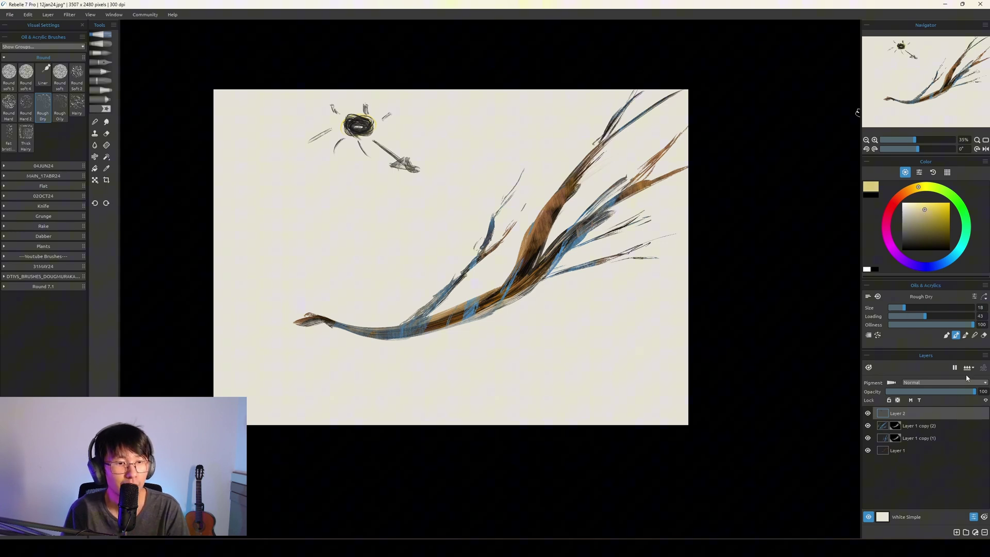
# Step: Load Layer 1's painted area as a selection and add it as a layer mask on Layer 2
pyautogui.keyDown('ctrl'); pyautogui.click(887, 452); pyautogui.keyUp('ctrl')
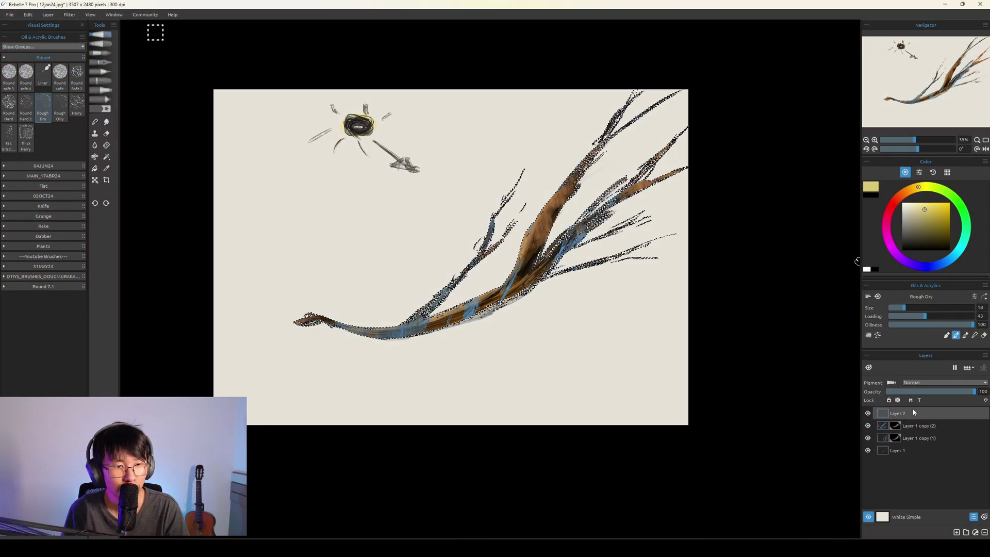
pyautogui.rightClick(906, 411)
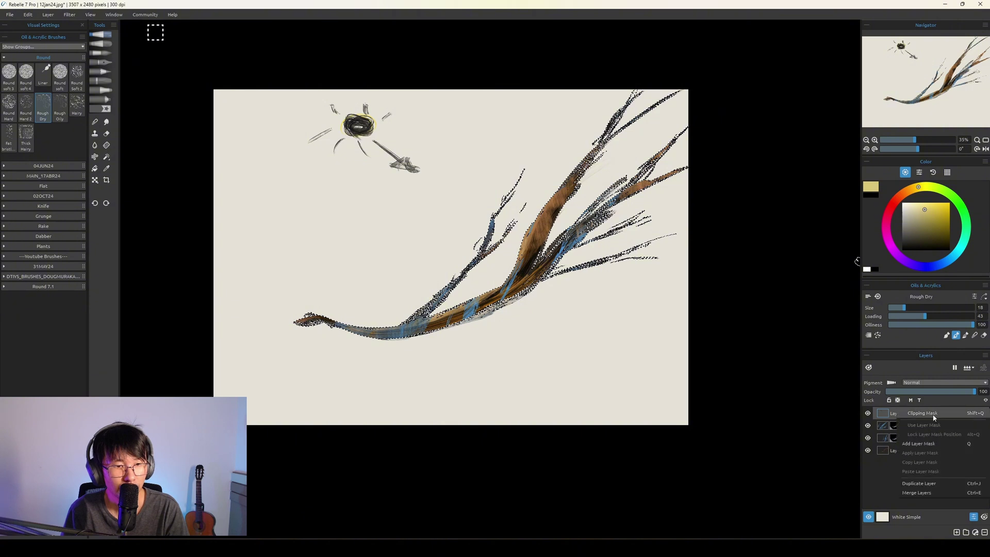
pyautogui.click(947, 444)
# Step: Paint yellow strokes along the thick upper branch on masked Layer 2 with the Rough Dry brush, enlarging it to size 70
pyautogui.press(']')
pyautogui.press(']')
pyautogui.press(']')
pyautogui.press('[')
pyautogui.press('[')
pyautogui.press('[')
pyautogui.press('[')
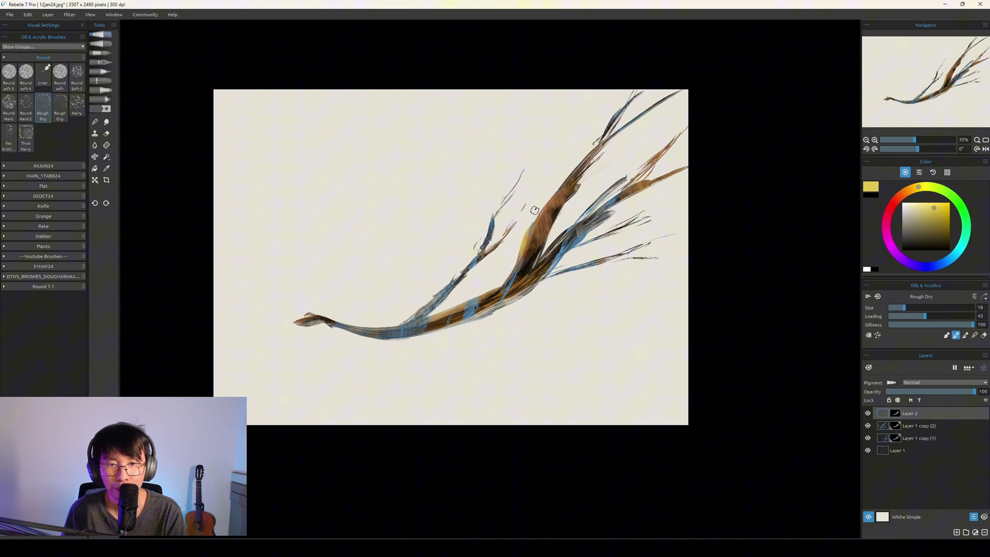
pyautogui.press(']')
pyautogui.press(']')
pyautogui.press(']')
pyautogui.press(']')
pyautogui.moveTo(515, 241)
pyautogui.mouseDown()
pyautogui.moveTo(587, 151)
pyautogui.moveTo(535, 207)
pyautogui.moveTo(569, 200)
pyautogui.mouseUp()
pyautogui.moveTo(522, 223)
pyautogui.mouseDown()
pyautogui.moveTo(588, 197)
pyautogui.moveTo(559, 196)
pyautogui.moveTo(598, 177)
pyautogui.mouseUp()
pyautogui.press(']')
pyautogui.press(']')
pyautogui.press(']')
pyautogui.press(']')
pyautogui.moveTo(531, 209)
pyautogui.mouseDown()
pyautogui.moveTo(583, 168)
pyautogui.moveTo(546, 184)
pyautogui.moveTo(602, 154)
pyautogui.mouseUp()
pyautogui.press(']')
pyautogui.press(']')
pyautogui.press(']')
pyautogui.press(']')
pyautogui.moveTo(542, 214)
pyautogui.mouseDown()
pyautogui.moveTo(572, 217)
pyautogui.moveTo(538, 231)
pyautogui.mouseUp()
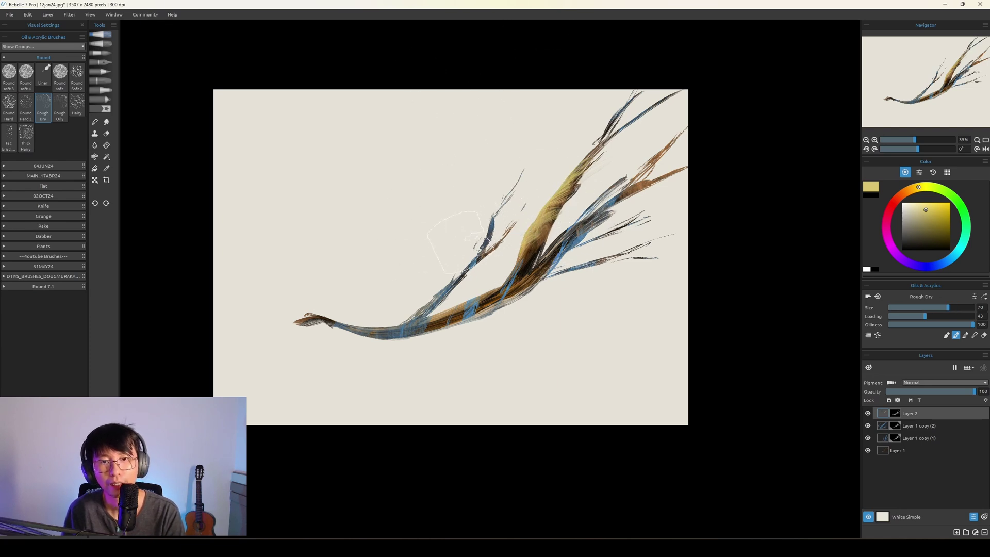
# Step: Add finer yellow strokes to the twigs with a smaller brush and erase some yellow from the middle of the upper branch
pyautogui.press('[')
pyautogui.press('[')
pyautogui.press('[')
pyautogui.press('[')
pyautogui.press('[')
pyautogui.press('[')
pyautogui.press('[')
pyautogui.press('[')
pyautogui.press('[')
pyautogui.press('[')
pyautogui.moveTo(487, 231); pyautogui.dragTo(495, 214)
pyautogui.press('e')
pyautogui.moveTo(572, 197)
pyautogui.mouseDown()
pyautogui.moveTo(536, 223)
pyautogui.moveTo(598, 170)
pyautogui.moveTo(516, 241)
pyautogui.moveTo(559, 220)
pyautogui.moveTo(517, 251)
pyautogui.moveTo(578, 204)
pyautogui.moveTo(556, 227)
pyautogui.mouseUp()
pyautogui.press('b')
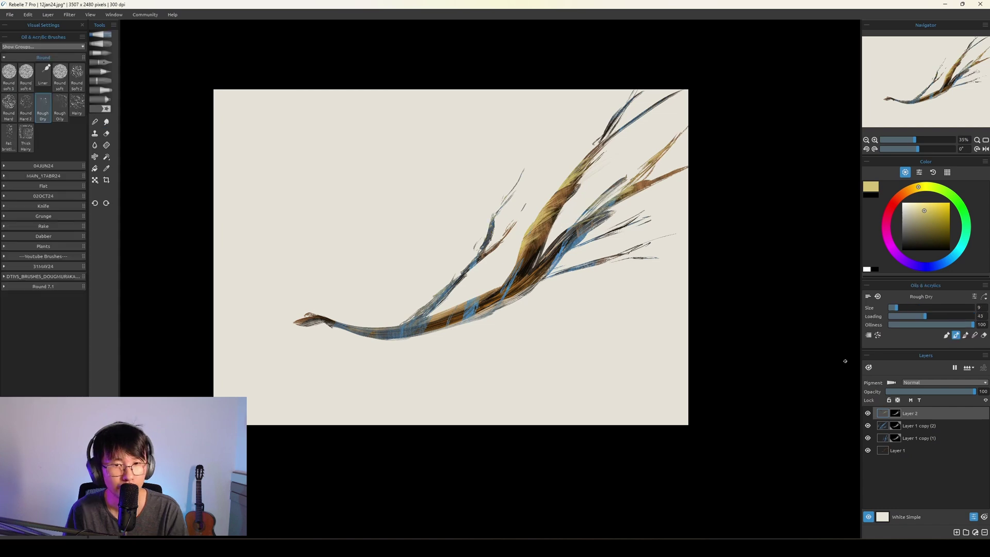
# Step: Duplicate Layer 2 together with its layer mask
pyautogui.hotkey('ctrl', 'j')
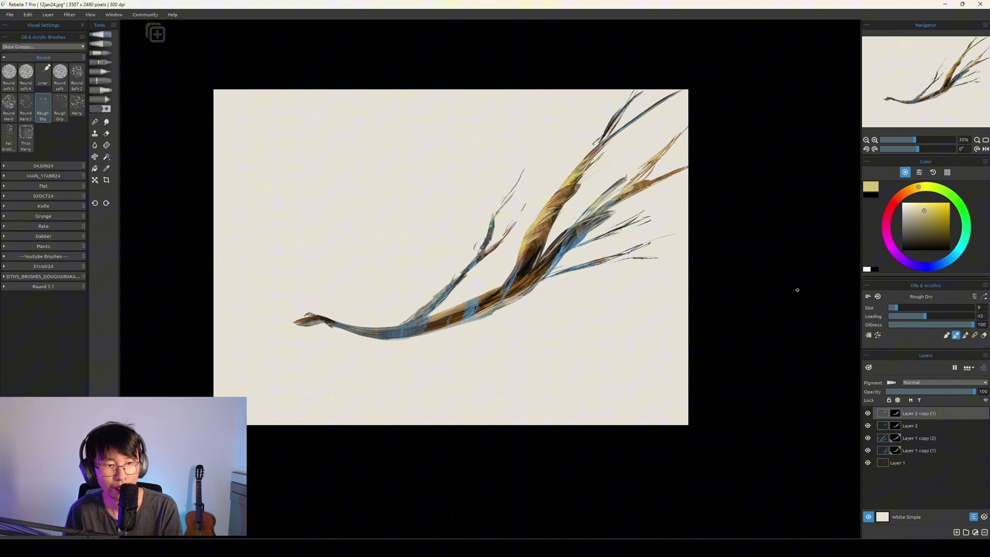
pyautogui.click(932, 424)
pyautogui.rightClick(928, 422)
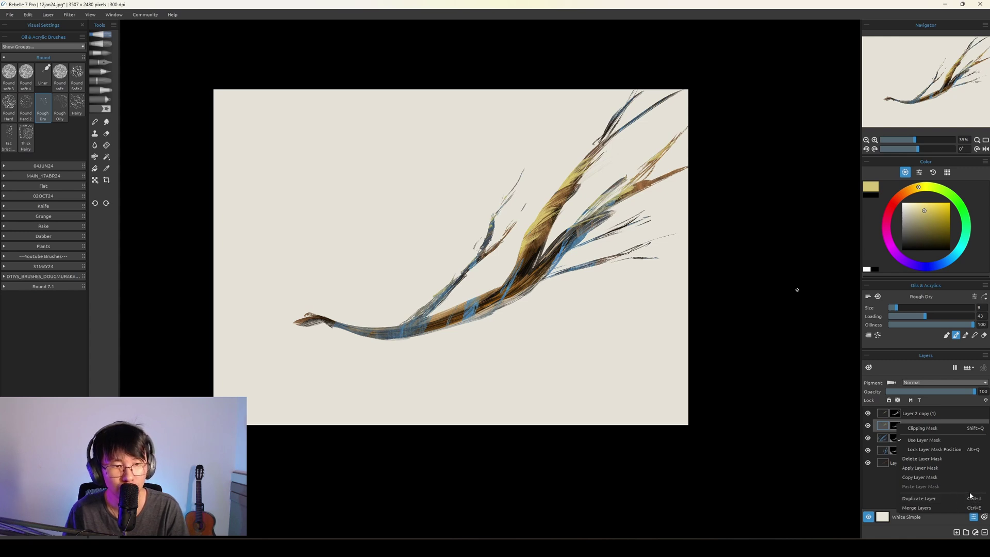
pyautogui.click(923, 420)
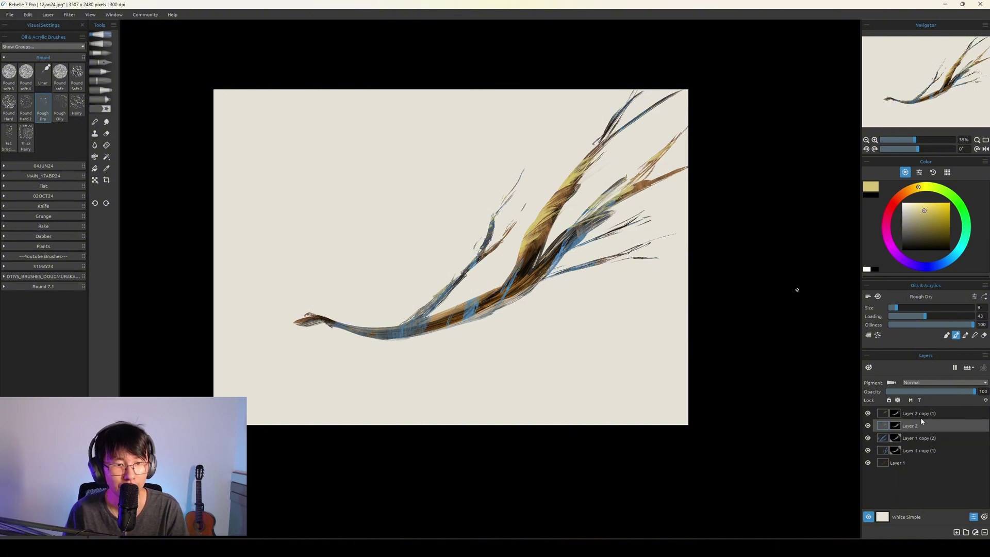
# Step: Duplicate Layer 2 copy (1) and erase the new copy's paint with the Rough Dry eraser at size 100 and opacity 100
pyautogui.click(938, 415)
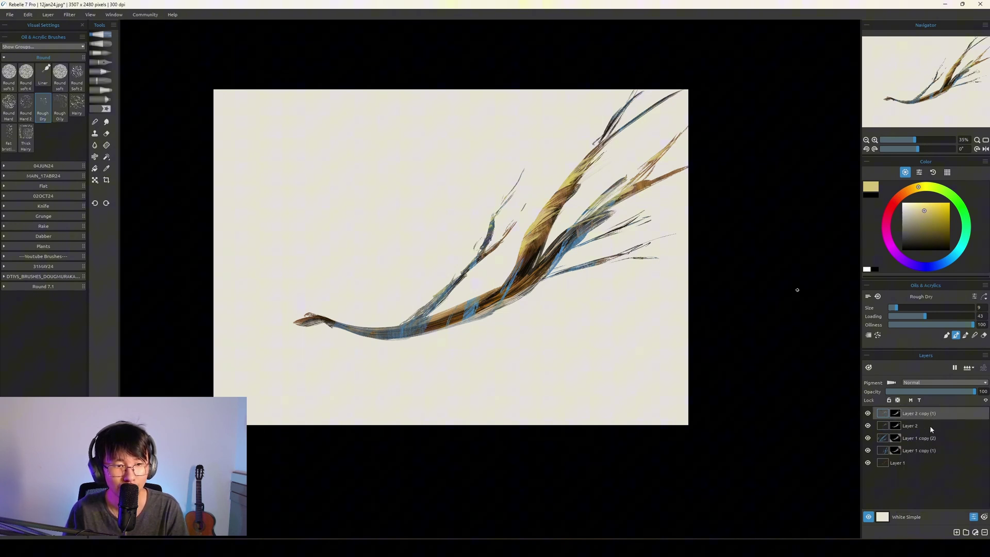
pyautogui.hotkey('ctrl', 'j')
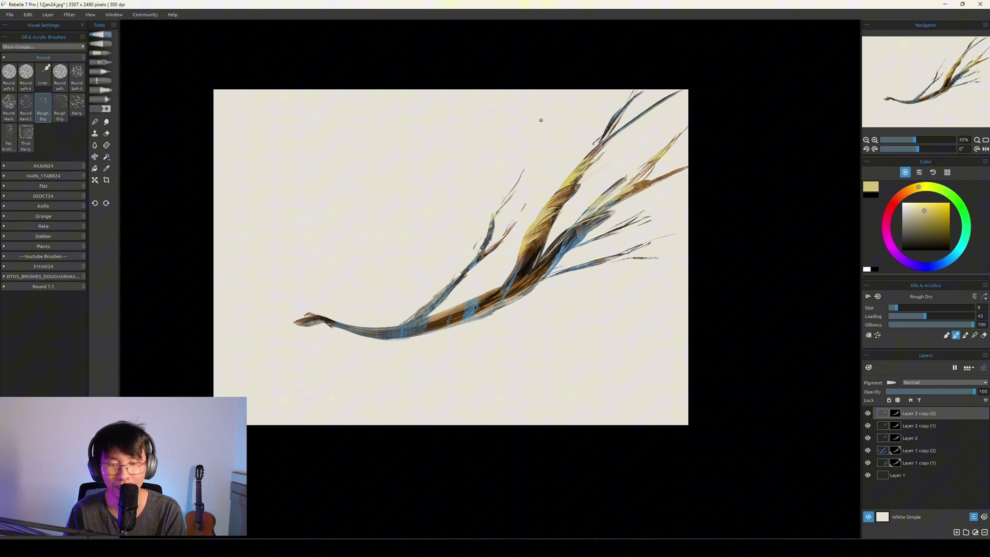
pyautogui.press('e')
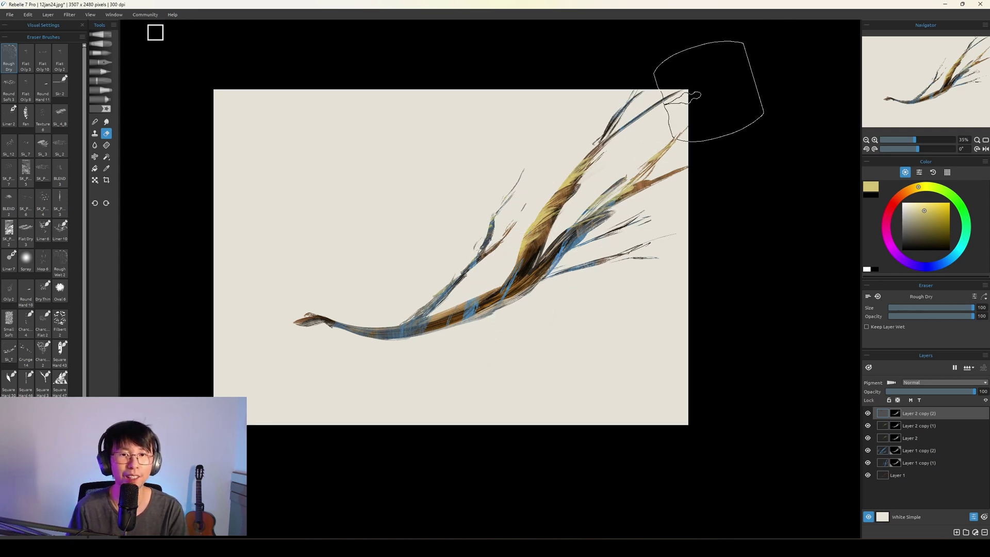
# Step: Paint magenta strokes along the underside of the main fork on Layer 2 copy (2) with the Rough Dry brush
pyautogui.press('b')
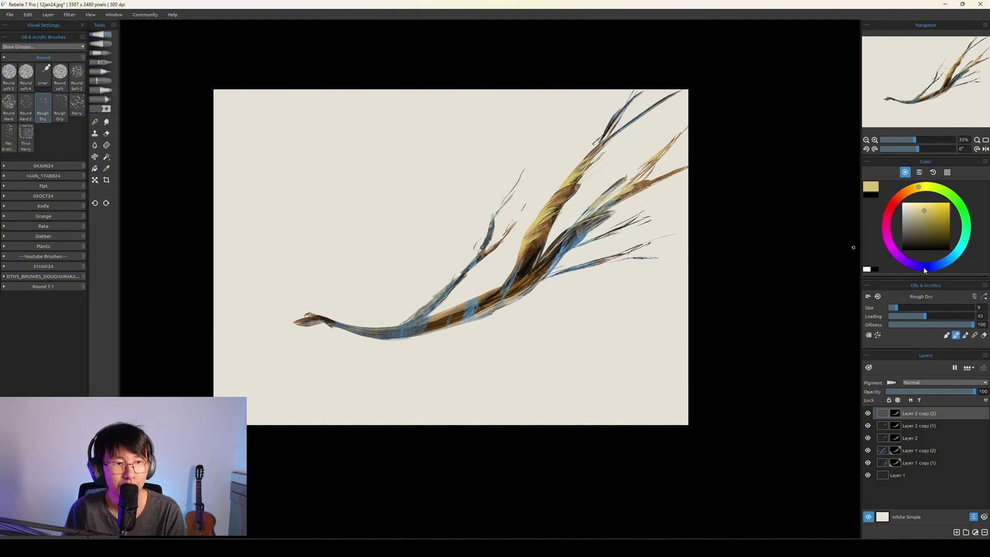
pyautogui.moveTo(924, 271); pyautogui.dragTo(931, 266)
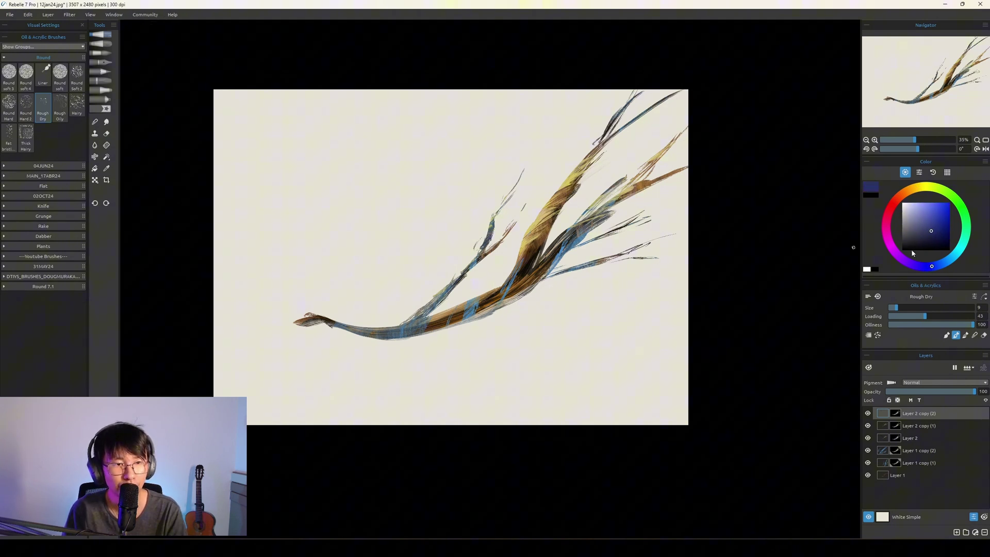
pyautogui.moveTo(896, 258); pyautogui.dragTo(890, 245)
pyautogui.click(941, 223)
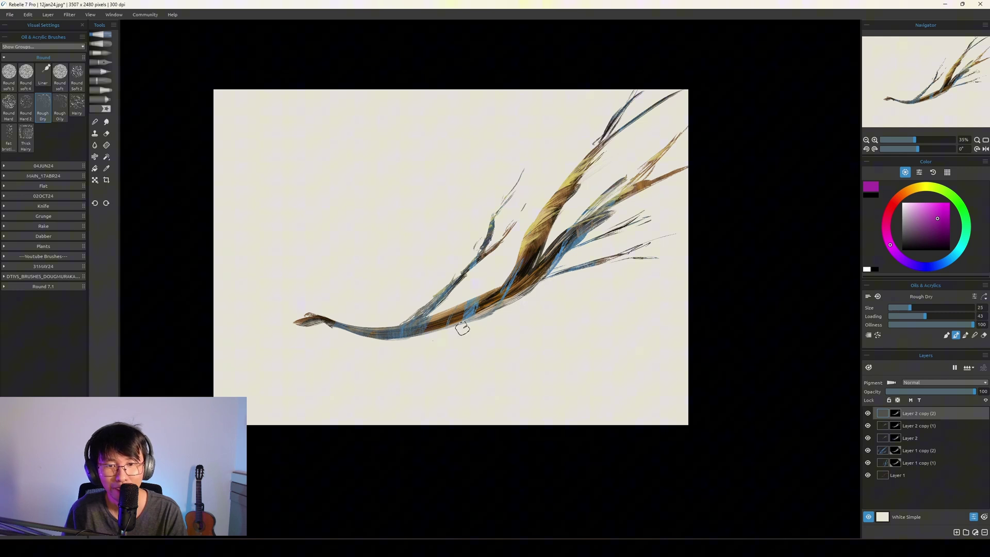
pyautogui.moveTo(536, 276); pyautogui.dragTo(488, 309)
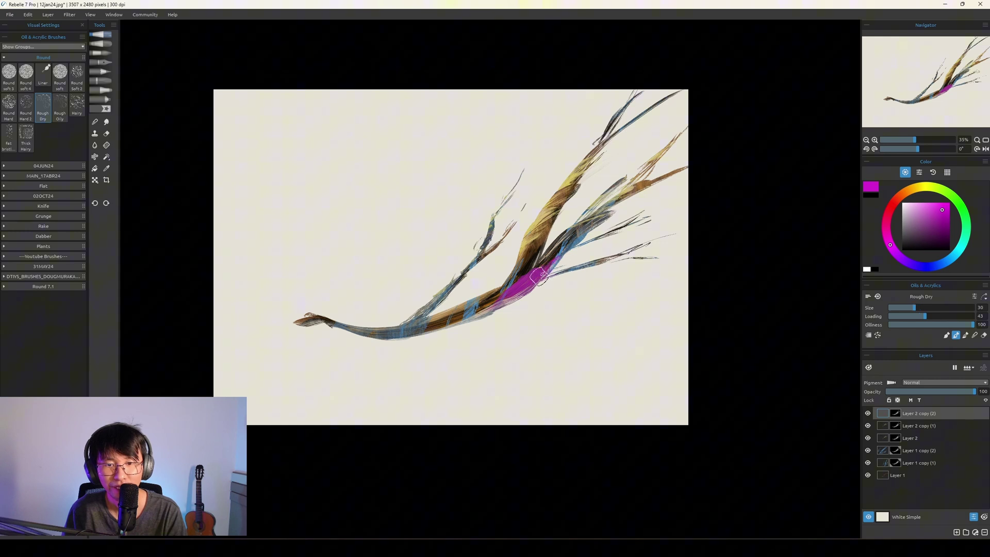
pyautogui.press(']')
pyautogui.press(']')
pyautogui.press(']')
pyautogui.moveTo(534, 280)
pyautogui.mouseDown()
pyautogui.moveTo(580, 238)
pyautogui.moveTo(533, 283)
pyautogui.moveTo(578, 230)
pyautogui.moveTo(533, 264)
pyautogui.moveTo(563, 222)
pyautogui.mouseUp()
pyautogui.moveTo(541, 259); pyautogui.dragTo(576, 209)
# Step: Extend the magenta along the underside of the lower trunk with the brush enlarged to size 80, and reduce it to 50
pyautogui.press(']')
pyautogui.press(']')
pyautogui.press(']')
pyautogui.press(']')
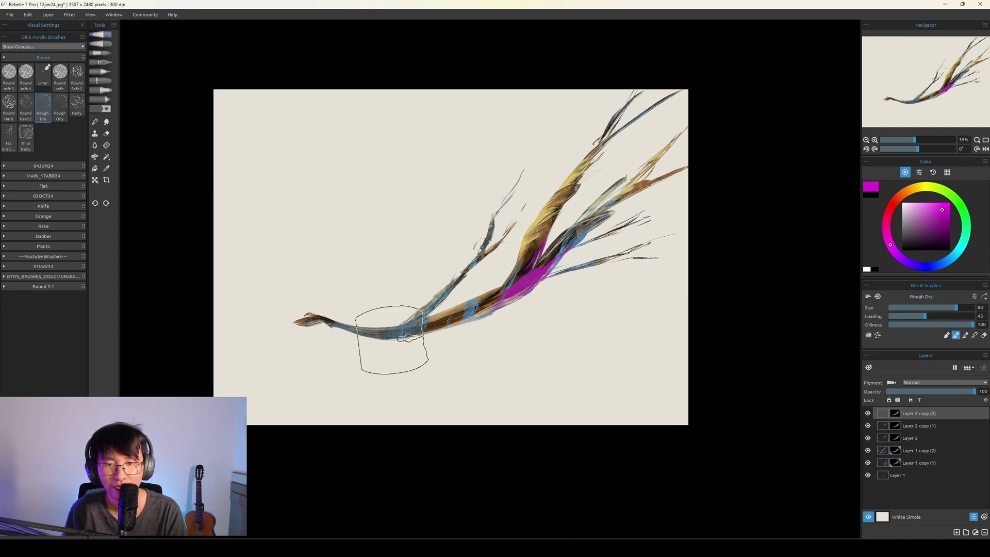
pyautogui.moveTo(496, 313); pyautogui.dragTo(372, 355)
pyautogui.hotkey('ctrl', 'z')
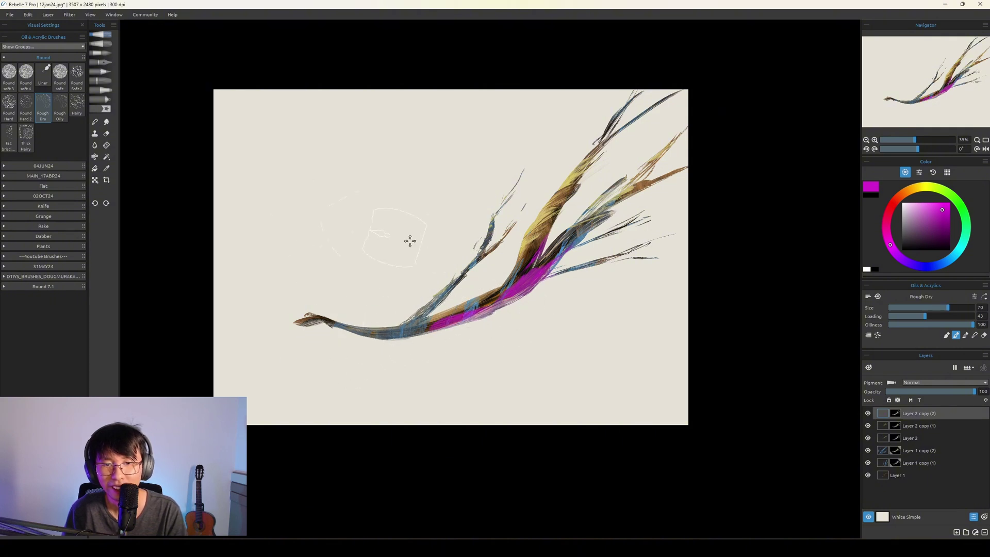
pyautogui.press('[')
pyautogui.press('[')
pyautogui.press('[')
pyautogui.press('[')
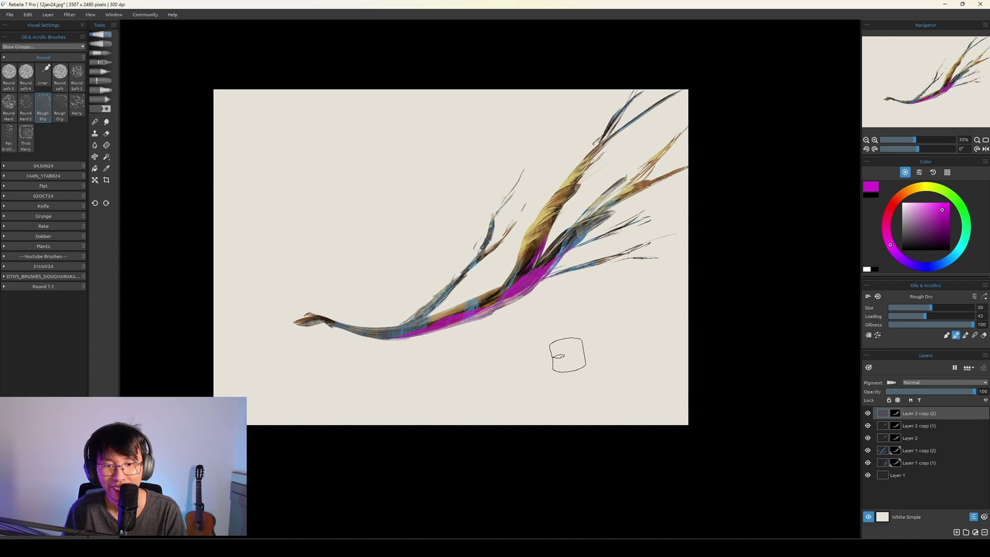
# Step: Add a new layer and paint a cluster of magenta flower strokes below the branch at brush size 25
pyautogui.hotkey('ctrl', 'shift', 'n')
pyautogui.press('[')
pyautogui.press('[')
pyautogui.press('[')
pyautogui.moveTo(551, 390); pyautogui.dragTo(541, 375)
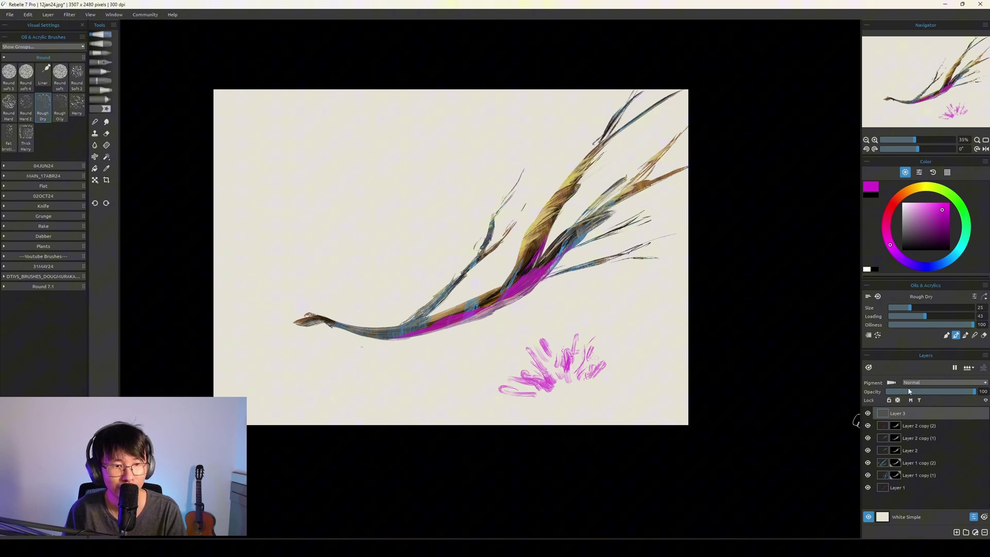
# Step: Add magenta accents to the side branches and lower trunk on Layer 2 copy (2), and soften them with the Rough Dry eraser at size 40
pyautogui.click(880, 426)
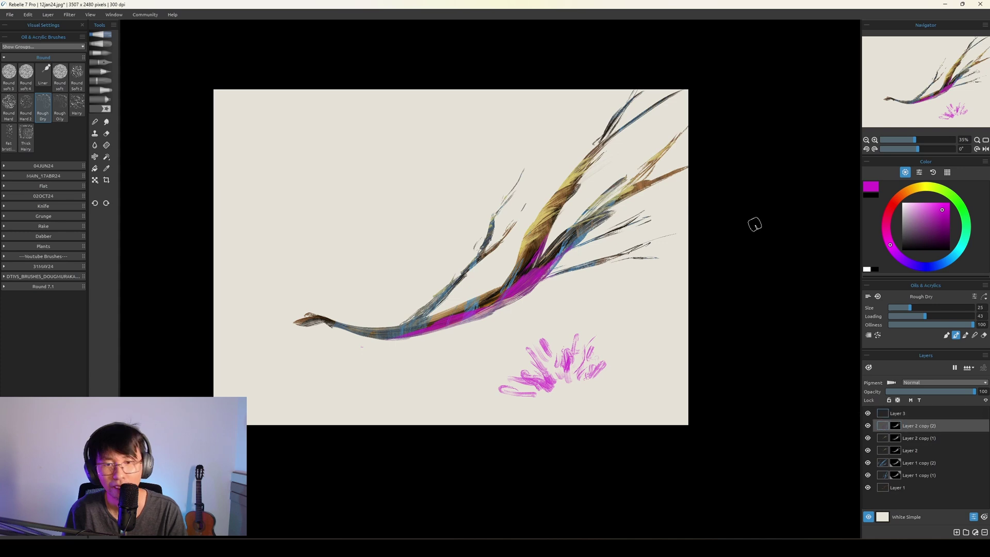
pyautogui.moveTo(608, 209); pyautogui.dragTo(666, 178)
pyautogui.moveTo(547, 226); pyautogui.dragTo(598, 158)
pyautogui.moveTo(408, 338); pyautogui.dragTo(368, 335)
pyautogui.hotkey('ctrl', 'z')
pyautogui.press(']')
pyautogui.moveTo(445, 296); pyautogui.dragTo(467, 273)
pyautogui.press('e')
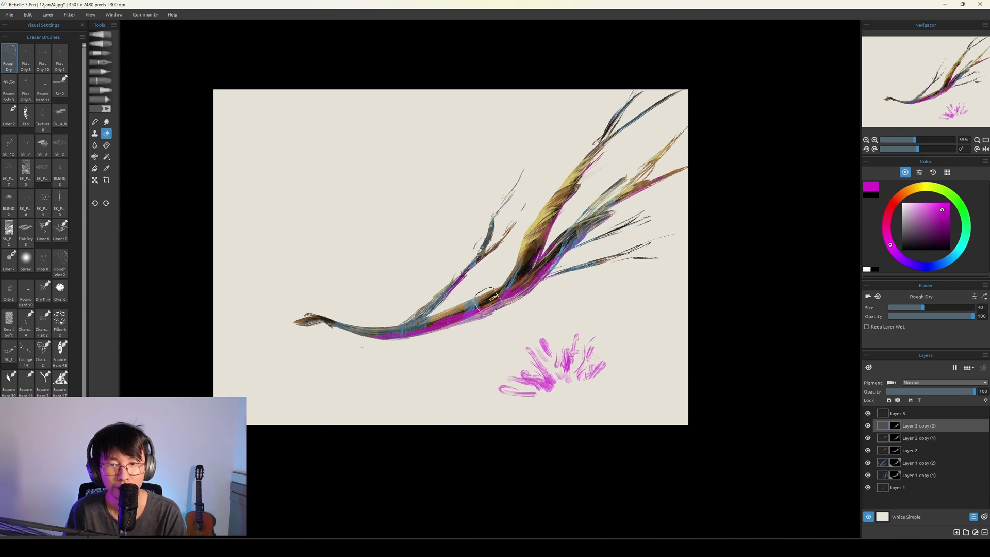
pyautogui.press('e')
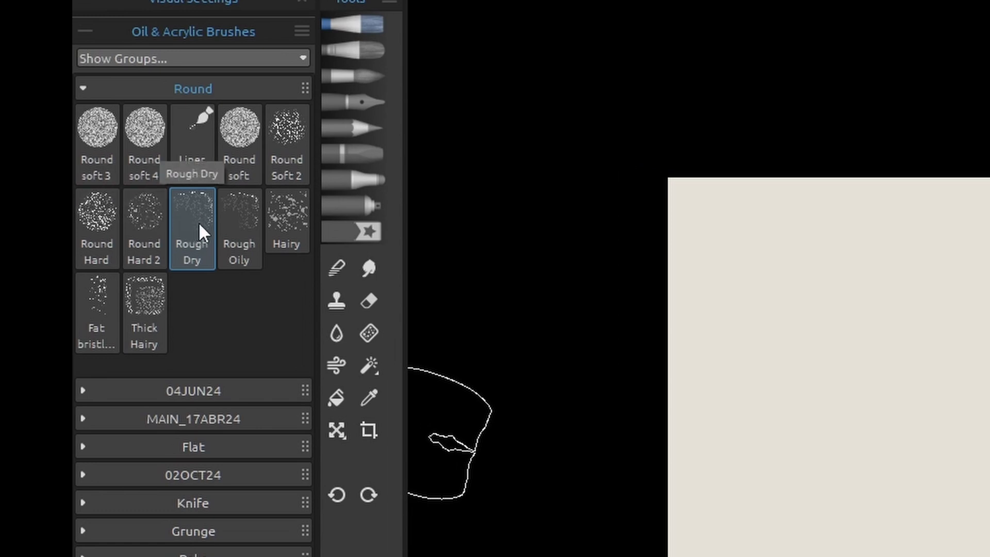
# Step: Copy the Rough Dry oil brush preset and open the paste options for the eraser brushes
pyautogui.rightClick(187, 219)
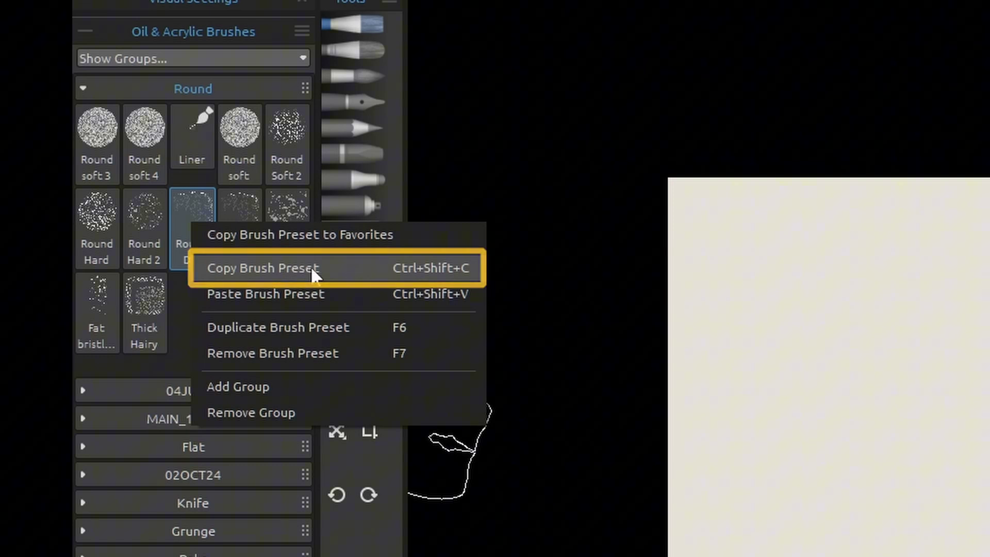
pyautogui.click(376, 269)
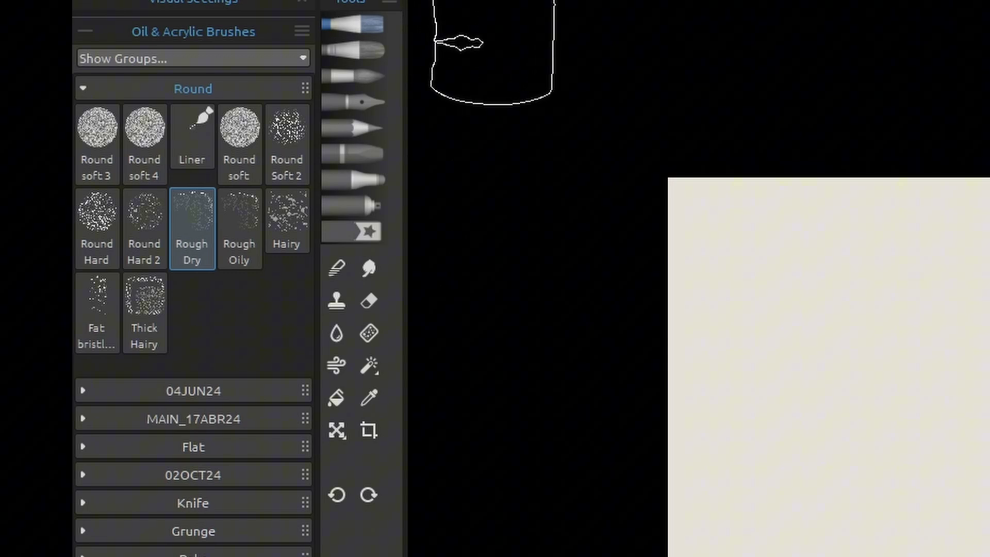
pyautogui.press('e')
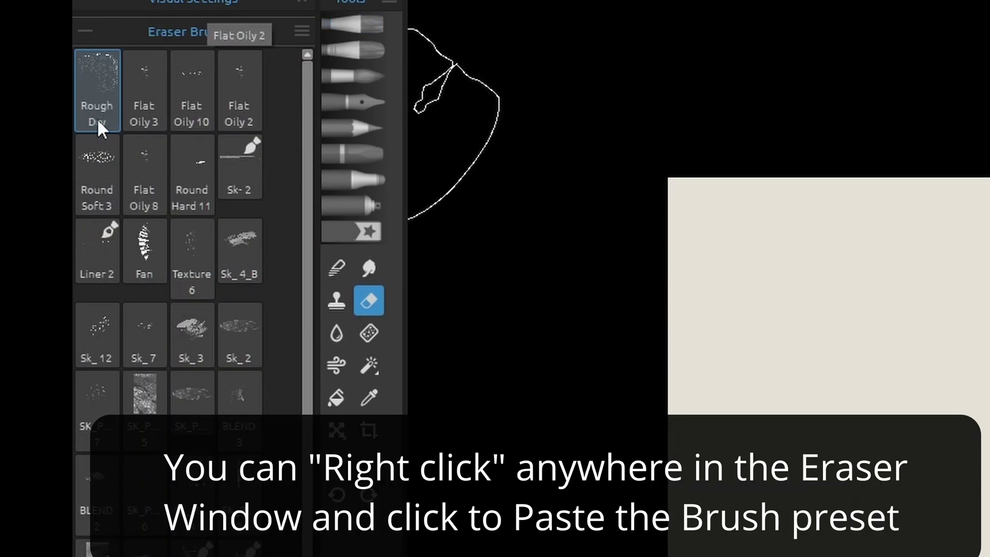
pyautogui.rightClick(104, 120)
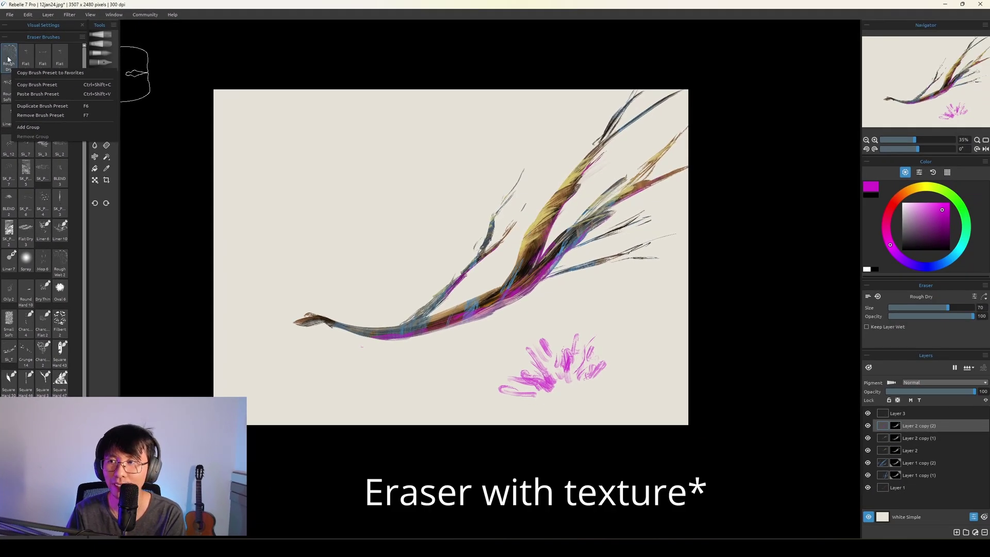
pyautogui.click(16, 63)
pyautogui.click(101, 34)
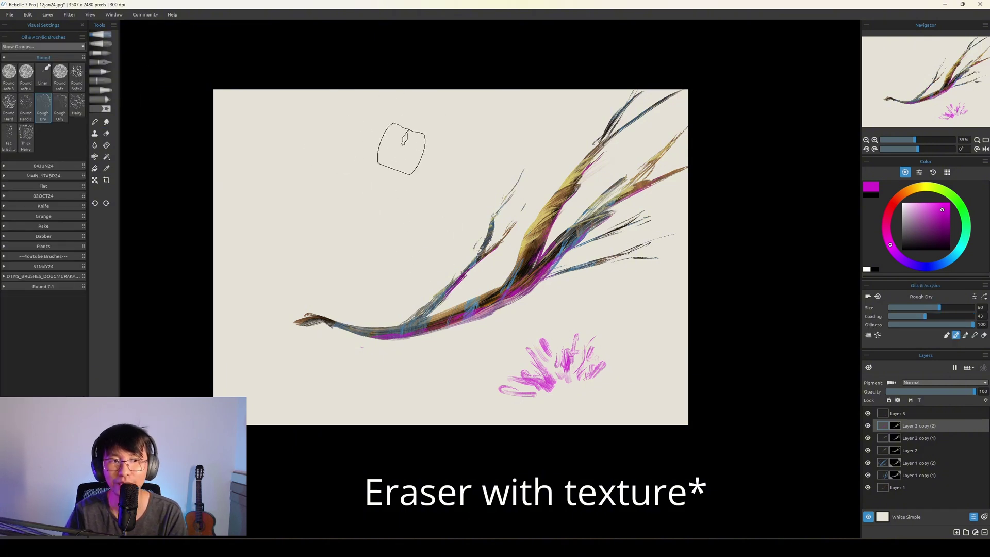
# Step: Add a new layer and paint a large magenta test patch in the empty sky with the enlarged Rough Dry brush
pyautogui.hotkey('ctrl', 'shift', 'n')
pyautogui.press(']')
pyautogui.press(']')
pyautogui.press(']')
pyautogui.moveTo(363, 172)
pyautogui.mouseDown()
pyautogui.moveTo(374, 178)
pyautogui.moveTo(341, 144)
pyautogui.moveTo(405, 175)
pyautogui.moveTo(361, 185)
pyautogui.moveTo(408, 177)
pyautogui.mouseUp()
pyautogui.hotkey('ctrl', 'z')
pyautogui.press('[')
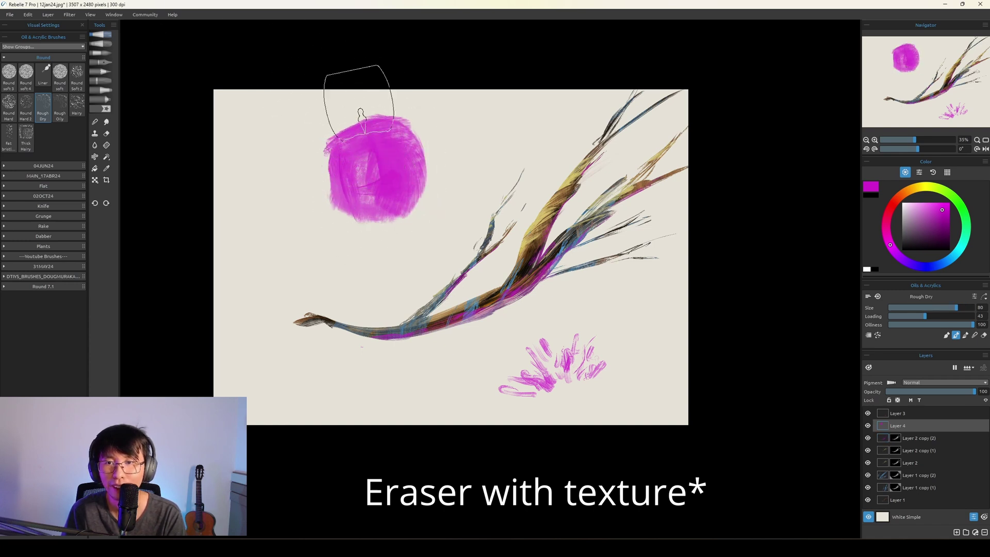
# Step: Erase the magenta test patch with the enlarged Rough Dry textured eraser
pyautogui.press('e')
pyautogui.press(']')
pyautogui.press(']')
pyautogui.moveTo(305, 150)
pyautogui.mouseDown()
pyautogui.moveTo(375, 115)
pyautogui.moveTo(327, 167)
pyautogui.moveTo(336, 191)
pyautogui.moveTo(400, 177)
pyautogui.moveTo(395, 152)
pyautogui.moveTo(413, 194)
pyautogui.moveTo(408, 178)
pyautogui.moveTo(363, 171)
pyautogui.moveTo(355, 142)
pyautogui.moveTo(342, 141)
pyautogui.moveTo(366, 222)
pyautogui.moveTo(374, 212)
pyautogui.moveTo(335, 157)
pyautogui.moveTo(386, 111)
pyautogui.moveTo(428, 216)
pyautogui.moveTo(337, 158)
pyautogui.moveTo(397, 109)
pyautogui.moveTo(373, 200)
pyautogui.moveTo(386, 194)
pyautogui.moveTo(393, 217)
pyautogui.moveTo(314, 168)
pyautogui.moveTo(379, 122)
pyautogui.mouseUp()
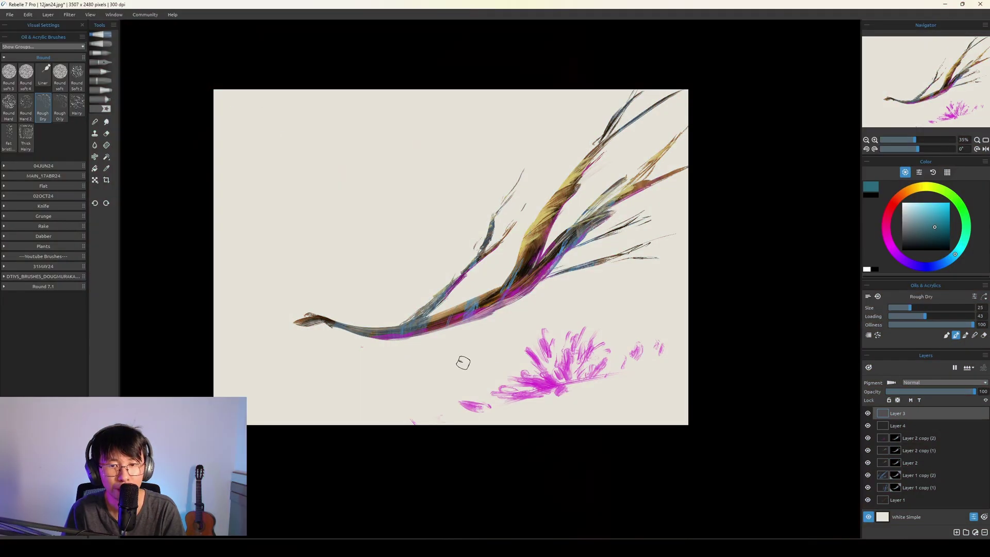
# Step: Paint teal ground strokes around the flower and a yellow sun with rays in the sky on Layer 3
pyautogui.moveTo(464, 360); pyautogui.dragTo(309, 420)
pyautogui.moveTo(681, 325)
pyautogui.mouseDown()
pyautogui.moveTo(448, 391)
pyautogui.moveTo(499, 408)
pyautogui.mouseUp()
pyautogui.moveTo(955, 254); pyautogui.dragTo(921, 186)
pyautogui.click(927, 214)
pyautogui.press('[')
pyautogui.moveTo(330, 116); pyautogui.dragTo(335, 139)
pyautogui.moveTo(328, 147); pyautogui.dragTo(344, 160)
pyautogui.moveTo(353, 139); pyautogui.dragTo(370, 140)
pyautogui.moveTo(348, 101); pyautogui.dragTo(341, 109)
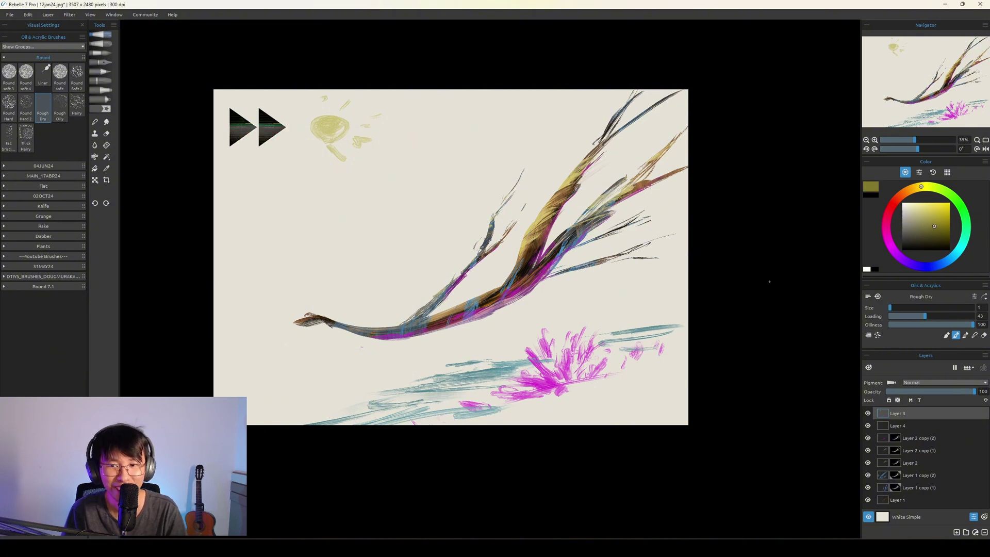
# Step: Extend the trunk's thin end downward on Layer 1 using a colour sampled from the branch
pyautogui.click(897, 499)
pyautogui.keyDown('alt'); pyautogui.click(521, 272); pyautogui.keyUp('alt')
pyautogui.press(']')
pyautogui.moveTo(325, 320); pyautogui.dragTo(266, 352)
# Step: Paint dark twigs rising from the trunk's end and strengthen its base on Layer 1, using a smaller brush and a sampled dark colour
pyautogui.press('[')
pyautogui.click(904, 192)
pyautogui.click(942, 223)
pyautogui.keyDown('alt'); pyautogui.click(300, 326); pyautogui.keyUp('alt')
pyautogui.moveTo(304, 316); pyautogui.dragTo(432, 237)
pyautogui.moveTo(330, 297); pyautogui.dragTo(396, 269)
pyautogui.moveTo(471, 298); pyautogui.dragTo(490, 285)
pyautogui.moveTo(459, 324); pyautogui.dragTo(598, 272)
pyautogui.hotkey('ctrl', 'z')
pyautogui.moveTo(315, 319); pyautogui.dragTo(258, 389)
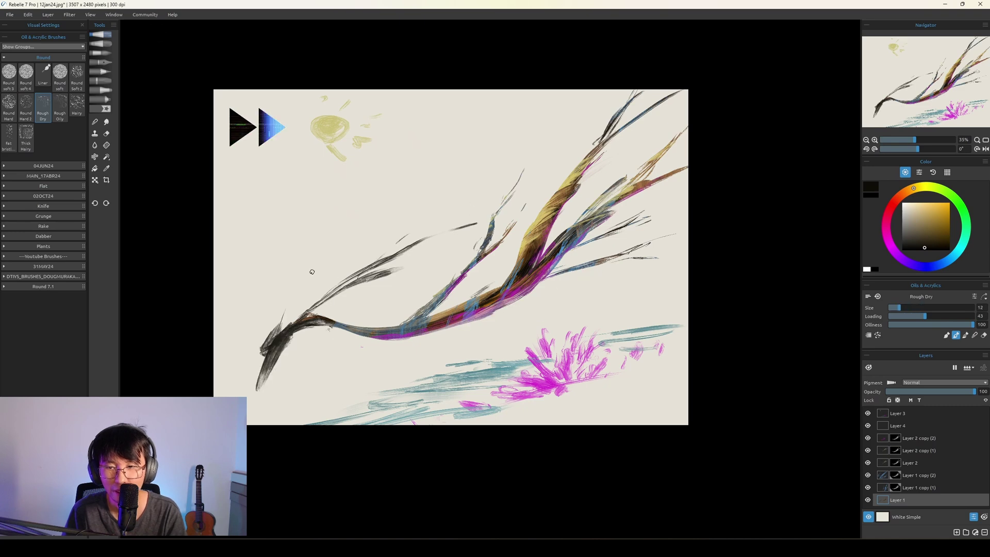
# Step: Add a tall upright twig near the trunk's base and erase the long twigs beside it
pyautogui.moveTo(276, 340); pyautogui.dragTo(319, 225)
pyautogui.press('e')
pyautogui.moveTo(421, 250); pyautogui.dragTo(333, 297)
pyautogui.moveTo(309, 273)
pyautogui.mouseDown()
pyautogui.moveTo(264, 335)
pyautogui.moveTo(260, 387)
pyautogui.mouseUp()
pyautogui.moveTo(382, 266); pyautogui.dragTo(345, 283)
pyautogui.press('b')
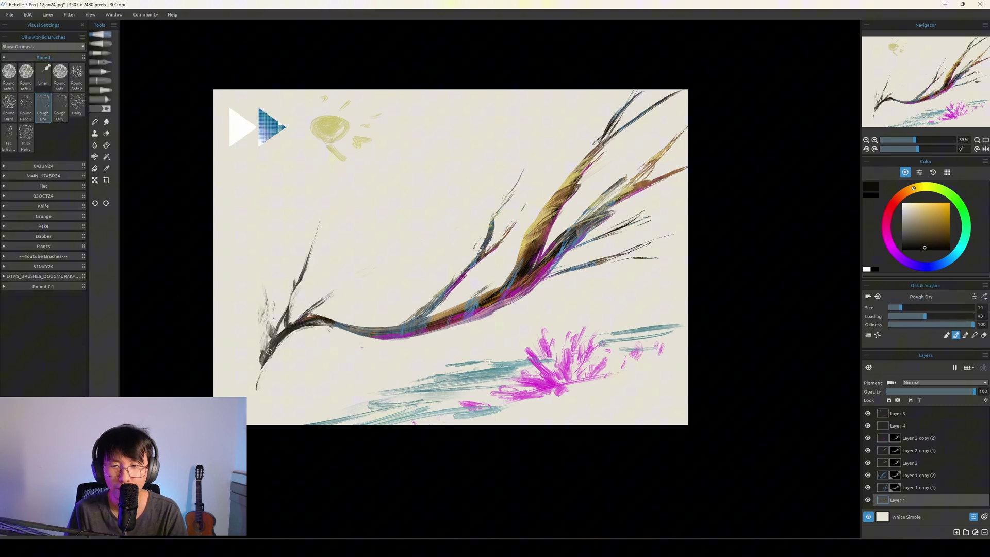
# Step: Paint short dark grass-like strokes around the trunk's base and undo the last stroke
pyautogui.moveTo(273, 378); pyautogui.dragTo(295, 358)
pyautogui.moveTo(227, 330); pyautogui.dragTo(239, 356)
pyautogui.moveTo(233, 377); pyautogui.dragTo(244, 391)
pyautogui.hotkey('ctrl', 'z')
# Step: Paint fine blue highlights on the dark twigs near the trunk's base with a smaller brush
pyautogui.keyDown('alt'); pyautogui.click(495, 382); pyautogui.keyUp('alt')
pyautogui.press('[')
pyautogui.press('[')
pyautogui.press('[')
pyautogui.keyDown('alt'); pyautogui.click(556, 376); pyautogui.keyUp('alt')
pyautogui.click(937, 217)
pyautogui.click(952, 257)
pyautogui.moveTo(288, 304); pyautogui.dragTo(282, 315)
# Step: Merge the branch layers and paint bright cyan strokes into the flower
pyautogui.hotkey('ctrl', 'shift', 'e')
pyautogui.click(960, 248)
pyautogui.moveTo(529, 356)
pyautogui.mouseDown()
pyautogui.moveTo(542, 392)
pyautogui.moveTo(537, 343)
pyautogui.mouseUp()
pyautogui.click(897, 400)
# Step: Add a new layer and paint darker strokes into the centre of the flower
pyautogui.click(956, 532)
pyautogui.click(941, 243)
pyautogui.moveTo(568, 379)
pyautogui.mouseDown()
pyautogui.moveTo(544, 348)
pyautogui.moveTo(575, 354)
pyautogui.mouseUp()
pyautogui.click(951, 230)
pyautogui.press(']')
pyautogui.press(']')
pyautogui.press(']')
# Step: Add a mask to Layer 2 and paint yellow highlights along the upper branches with a smaller brush
pyautogui.click(975, 532)
pyautogui.press('[')
pyautogui.press('[')
pyautogui.click(902, 203)
pyautogui.click(925, 187)
pyautogui.click(930, 213)
pyautogui.click(918, 234)
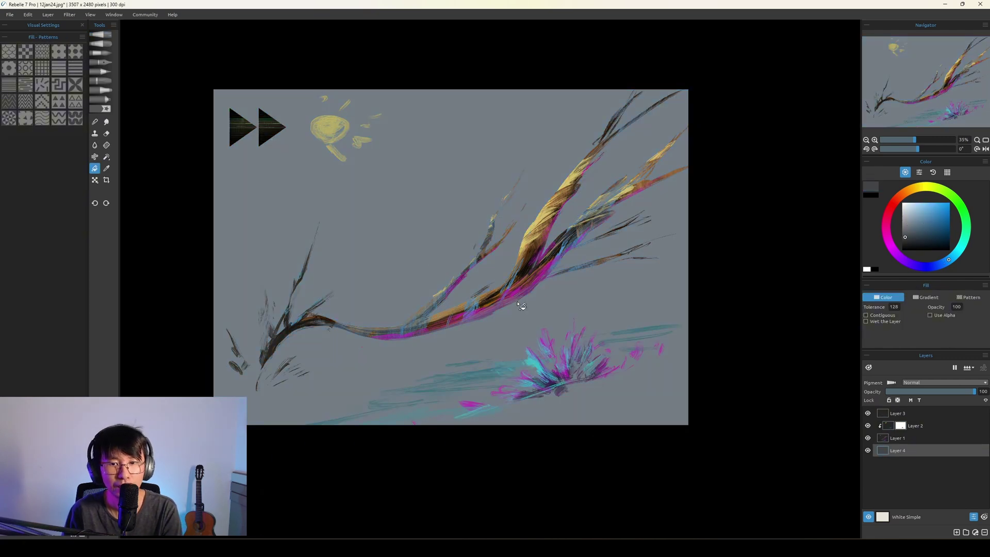
# Step: Fill Layer 4 behind the painting with a dark blue-grey background
pyautogui.click(518, 303)
pyautogui.click(910, 245)
pyautogui.click(458, 287)
# Step: Choose the Spray airbrush at size 100 and add a new layer above the background
pyautogui.press('b')
pyautogui.click(973, 308)
pyautogui.click(100, 99)
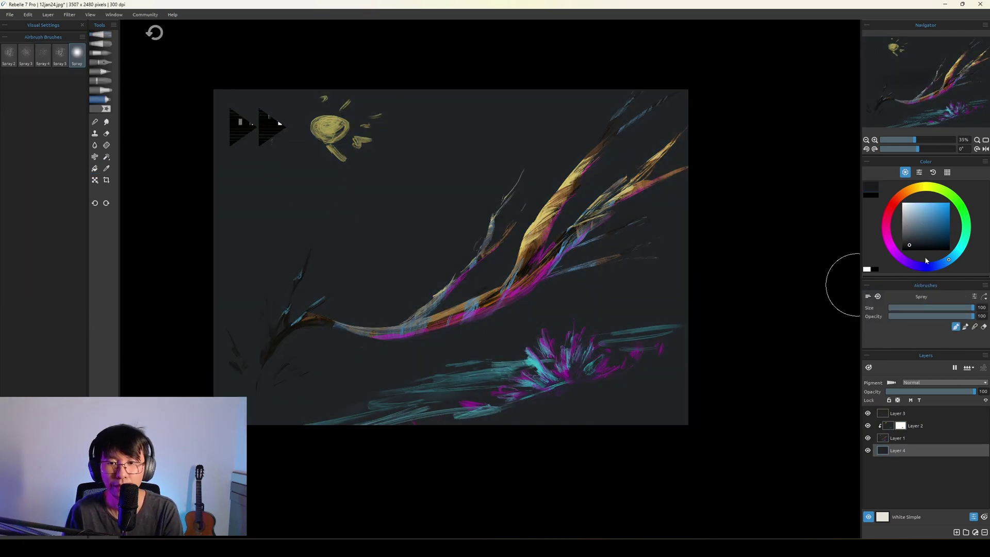
pyautogui.click(956, 532)
pyautogui.click(928, 227)
pyautogui.moveTo(441, 246); pyautogui.dragTo(460, 242)
pyautogui.hotkey('ctrl', 'z')
# Step: Try to spray a bright yellow airbrushed glow over the sun on Layer 5
pyautogui.click(950, 203)
pyautogui.click(930, 186)
pyautogui.click(919, 187)
pyautogui.click(950, 206)
pyautogui.click(337, 127)
pyautogui.click(339, 129)
pyautogui.moveTo(333, 128); pyautogui.dragTo(356, 137)
pyautogui.hotkey('ctrl', 'z')
pyautogui.hotkey('ctrl', 'z')
pyautogui.hotkey('ctrl', 'z')
# Step: Hide Layer 5 and merge the painting layers above it into Layer 1
pyautogui.click(868, 451)
pyautogui.click(875, 413)
pyautogui.click(870, 426)
pyautogui.keyDown('shift'); pyautogui.click(913, 440); pyautogui.keyUp('shift')
pyautogui.hotkey('ctrl', 'e')
# Step: Clip Layer 3 to Layer 1 and set its blending mode to Overlay
pyautogui.click(930, 411)
pyautogui.hotkey('ctrl', 'alt', 'g')
pyautogui.click(931, 383)
pyautogui.click(917, 448)
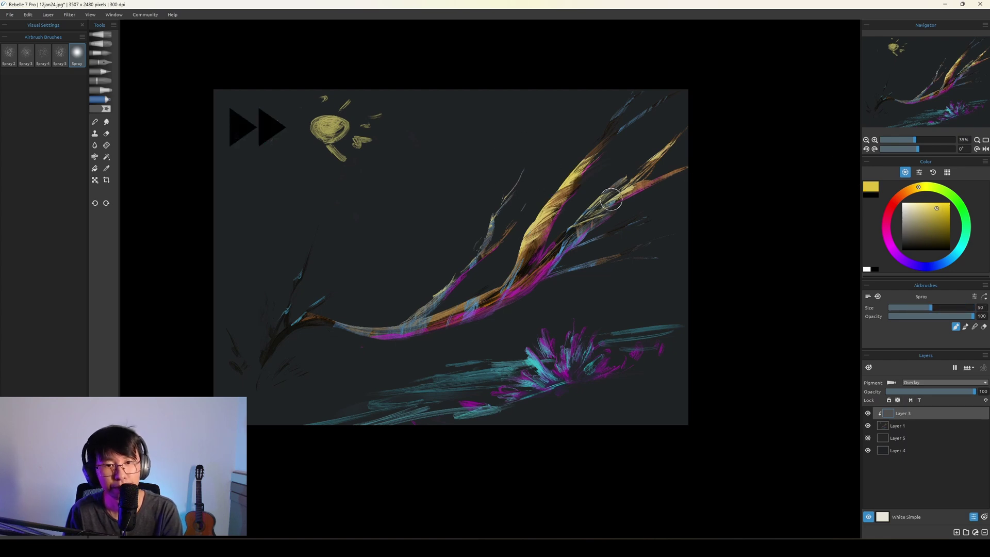
# Step: Choose magenta, enlarge the Spray brush and glaze along the main branch on the clipped Overlay layer
pyautogui.click(887, 236)
pyautogui.click(927, 211)
pyautogui.press(']')
pyautogui.press(']')
pyautogui.press(']')
pyautogui.press(']')
pyautogui.press(']')
pyautogui.moveTo(563, 289); pyautogui.dragTo(346, 337)
# Step: Switch to a deeper magenta and set the Spray size to 70 for tinting the branches on Layer 3
pyautogui.press('[')
pyautogui.press('[')
pyautogui.press('[')
pyautogui.press('[')
pyautogui.press('[')
pyautogui.press('[')
pyautogui.press('[')
pyautogui.press('[')
pyautogui.click(943, 225)
pyautogui.press(']')
pyautogui.press(']')
pyautogui.press(']')
pyautogui.press(']')
pyautogui.press(']')
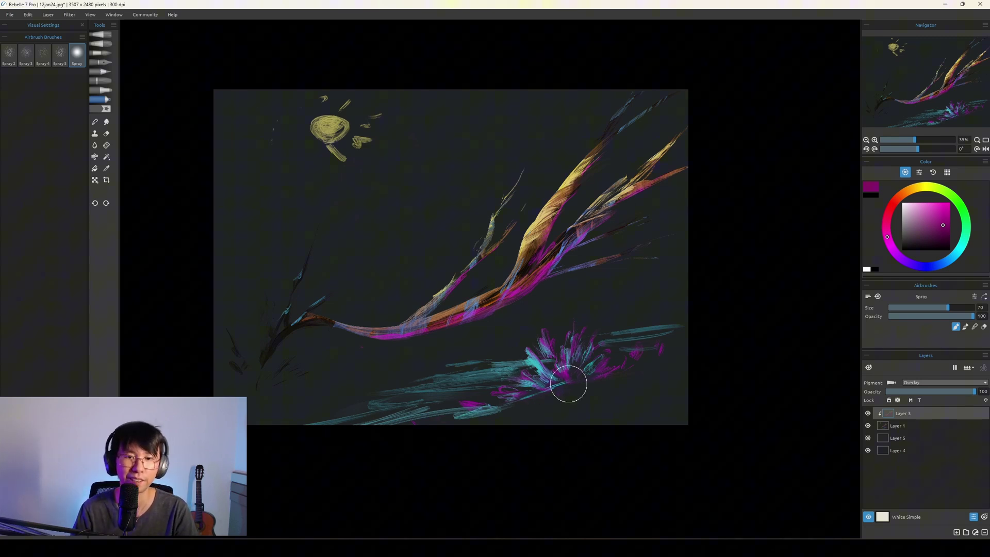
# Step: Choose a bright cyan, set the Spray size to 40 and add a new layer above Layer 3
pyautogui.click(953, 256)
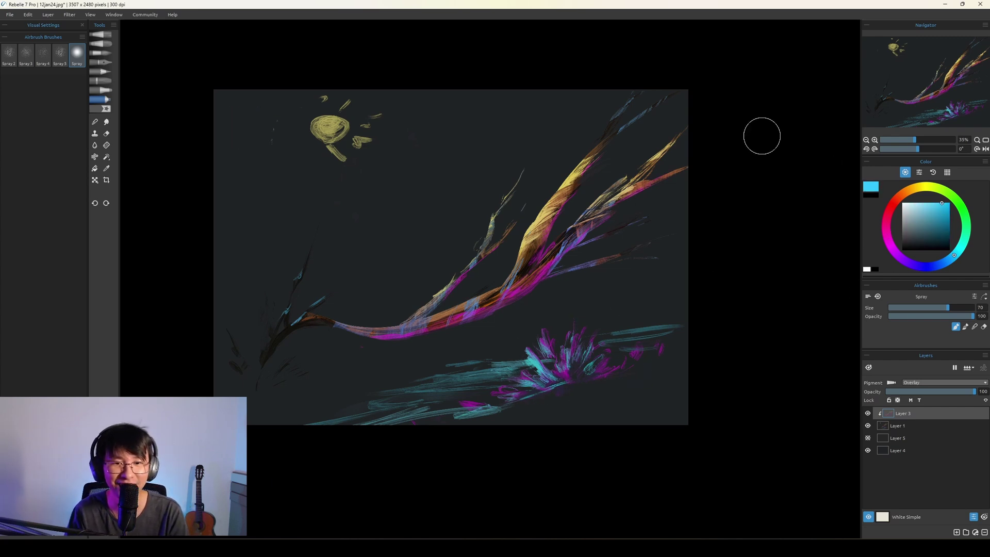
pyautogui.press('[')
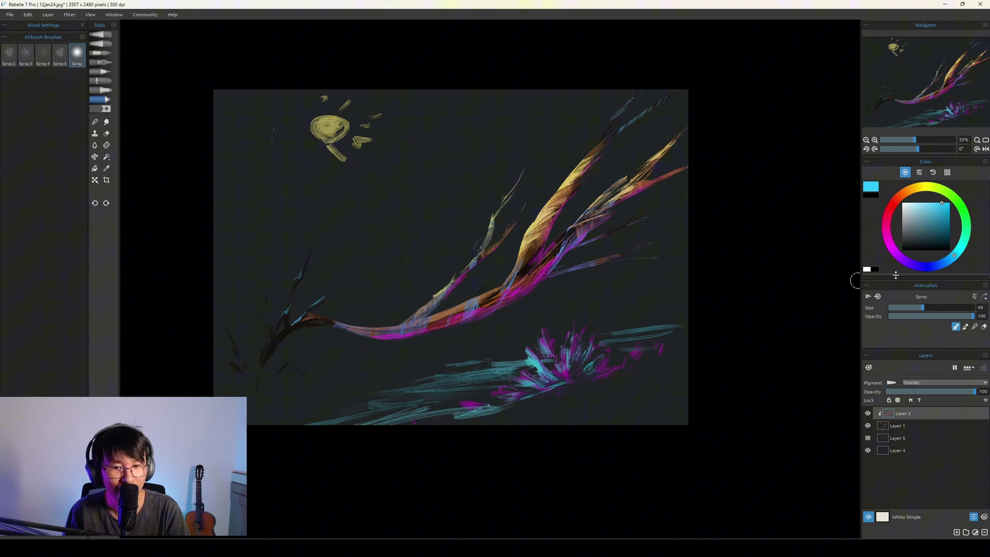
pyautogui.hotkey('ctrl', 'shift', 'n')
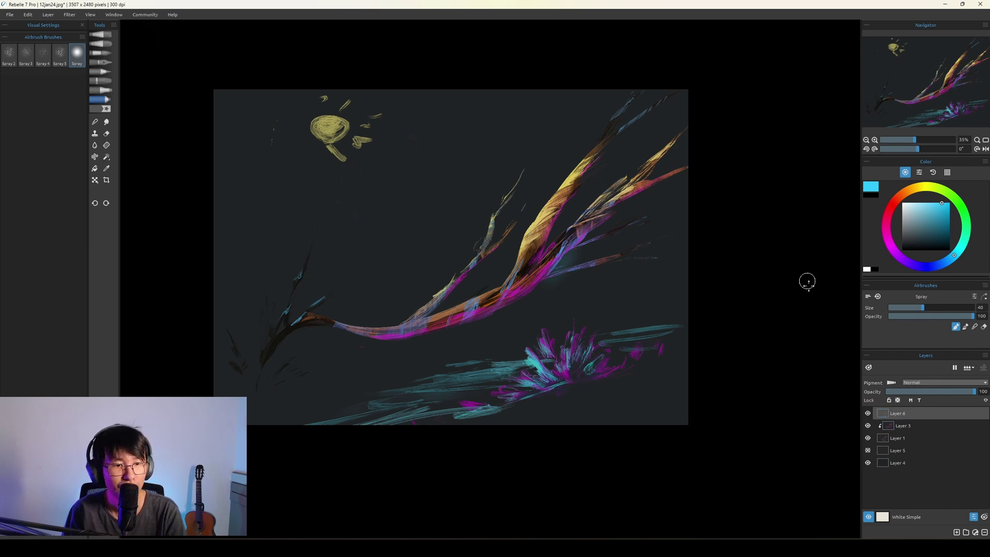
# Step: Undo the cyan glow beside the branch, and clip Layer 6 to the artwork below with a different blending mode
pyautogui.hotkey('ctrl', 'z')
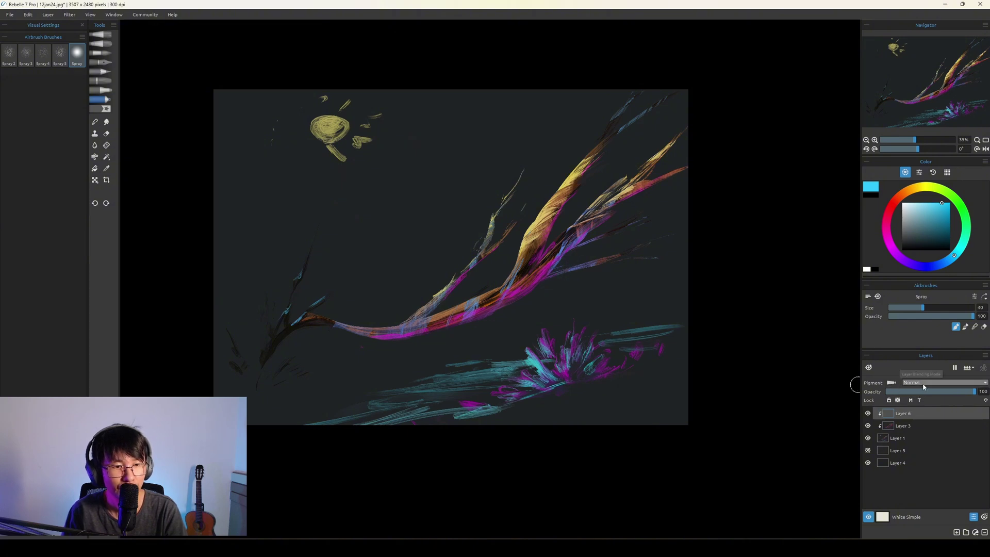
pyautogui.click(921, 383)
pyautogui.click(916, 432)
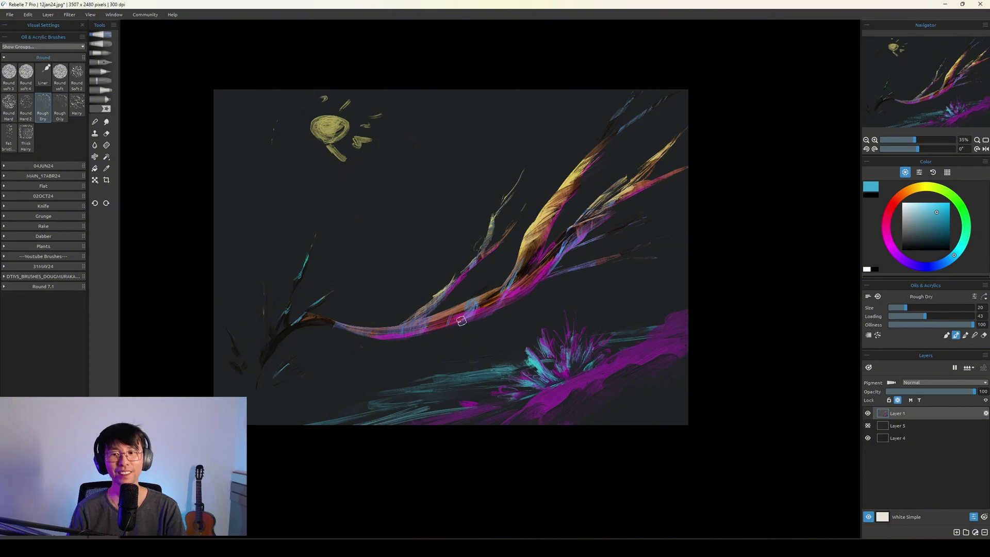
# Step: Undo the last two cyan brush strokes near the dark twigs on Layer 1
pyautogui.hotkey('ctrl', 'z')
pyautogui.hotkey('ctrl', 'z')
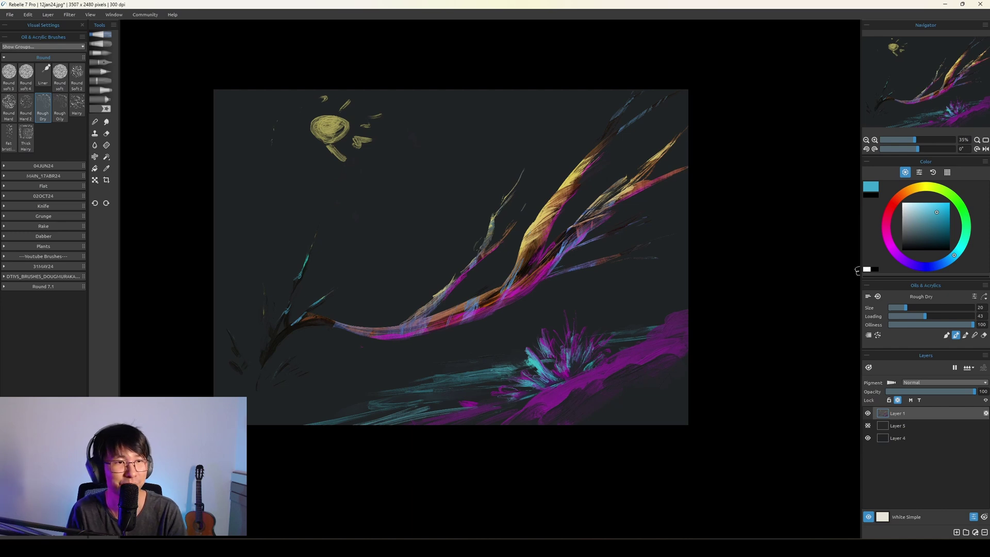
pyautogui.moveTo(549, 315); pyautogui.dragTo(591, 333)
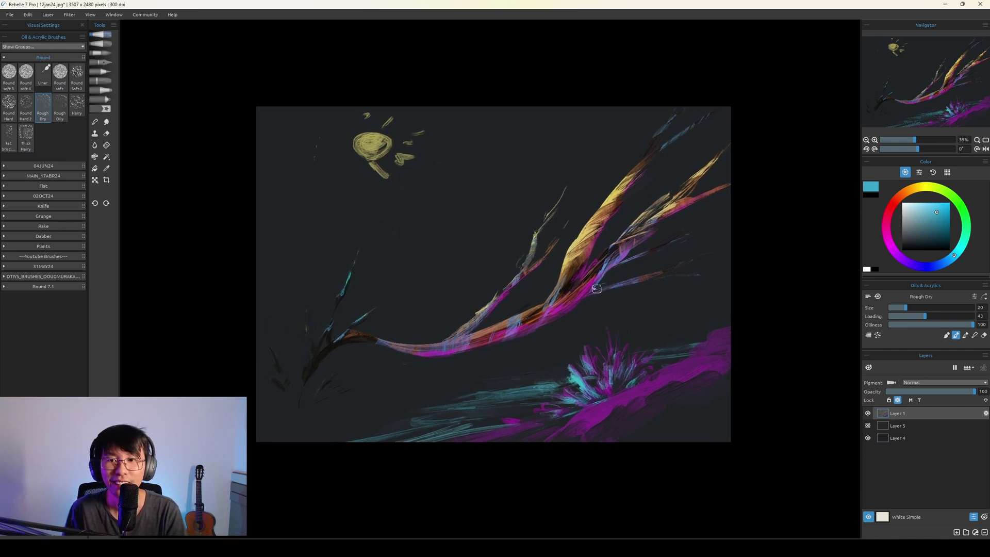